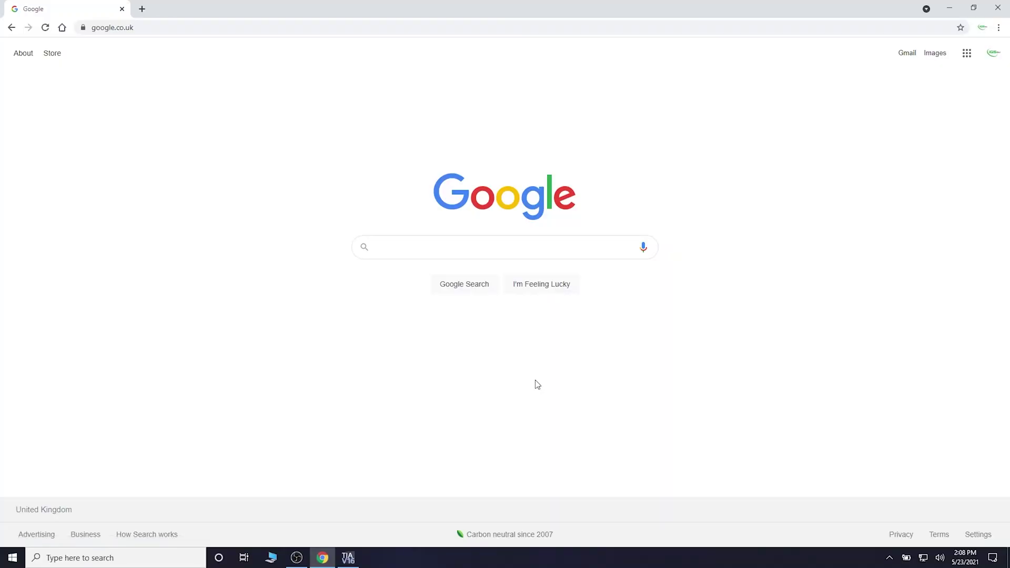
# Google 'siemens mall' and open the Industry Mall Great Britain site.
pyautogui.click(460, 251)
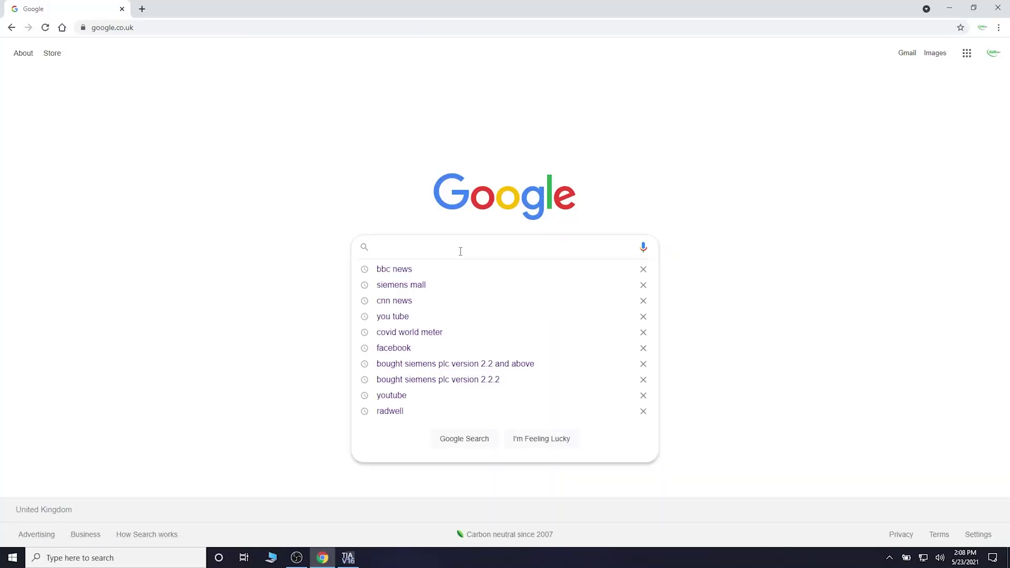
pyautogui.write('siemens')
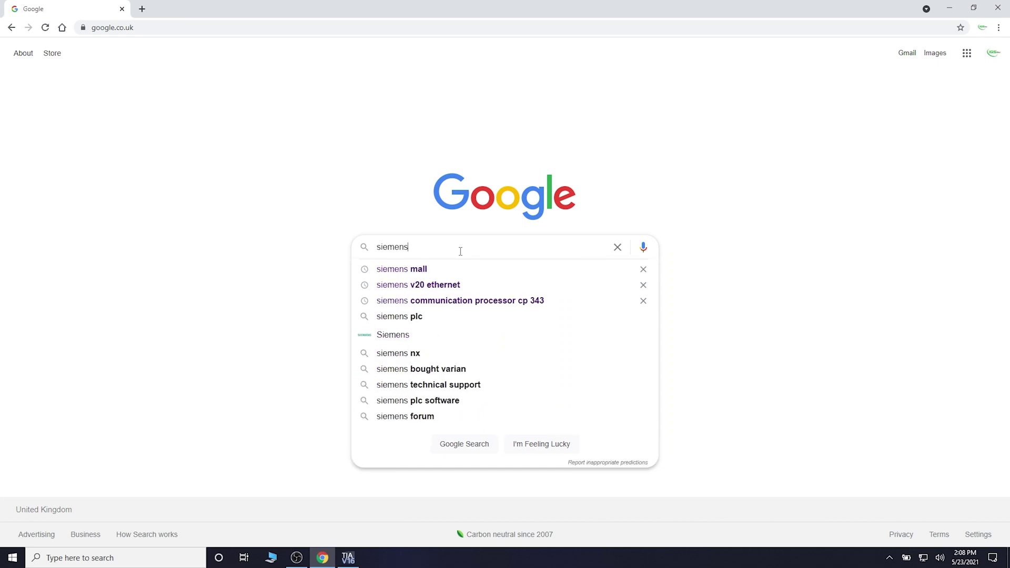
pyautogui.write(' mall')
pyautogui.press('Return')
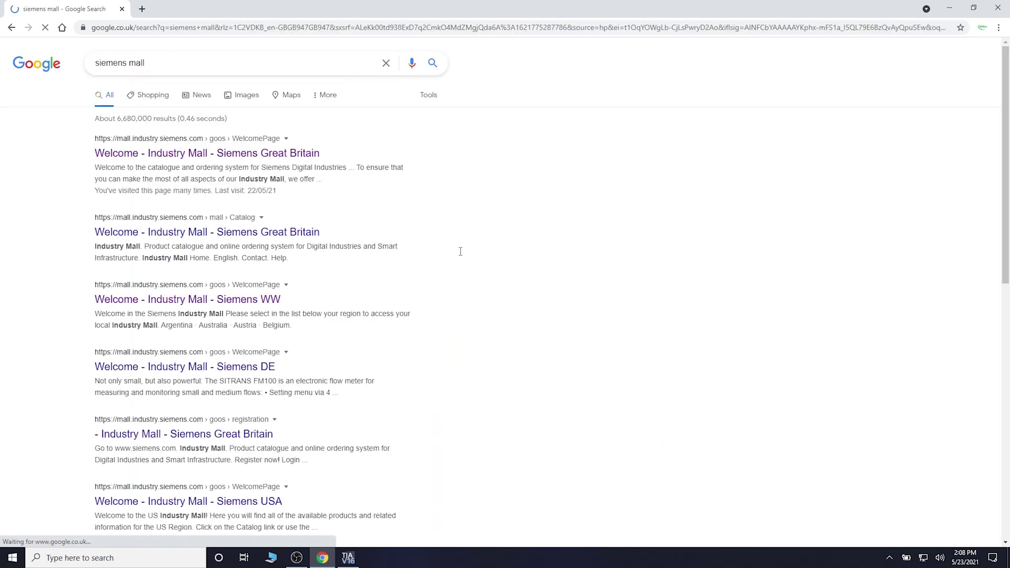
pyautogui.click(289, 155)
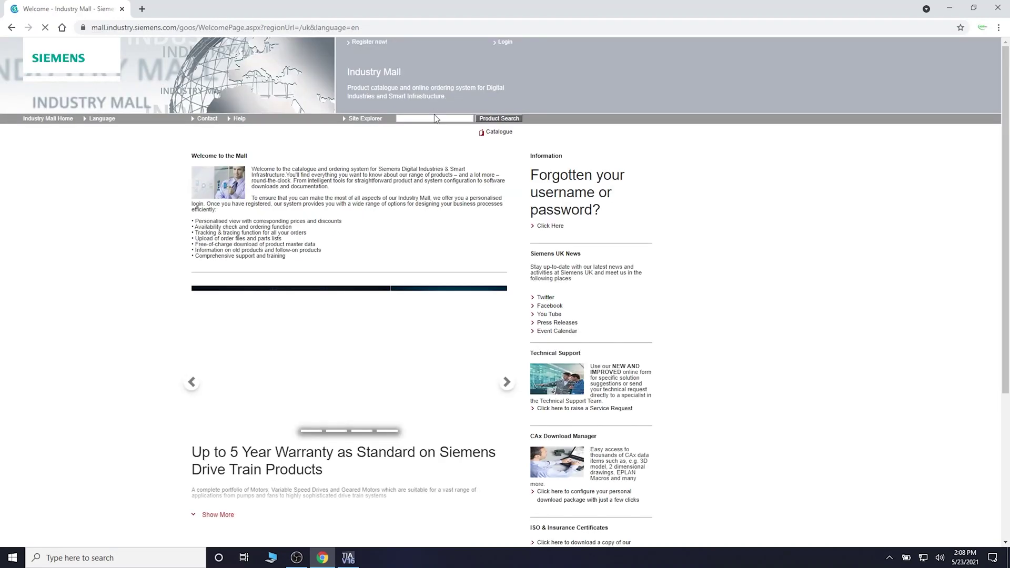
# Search the mall for 6ES7212-1BD30-0XB0 and open its Service & Support downloads page.
pyautogui.rightClick(435, 119)
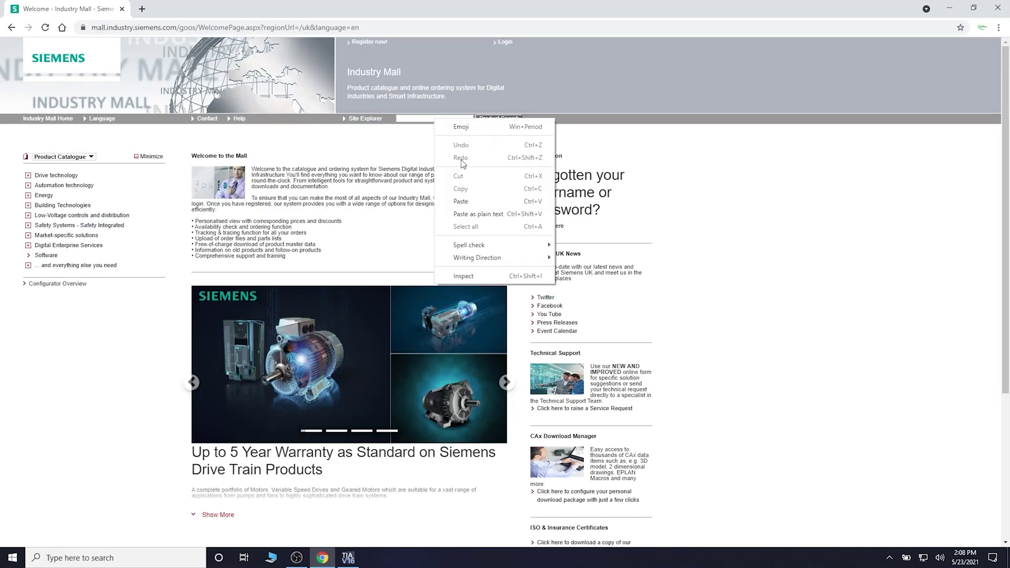
pyautogui.click(461, 201)
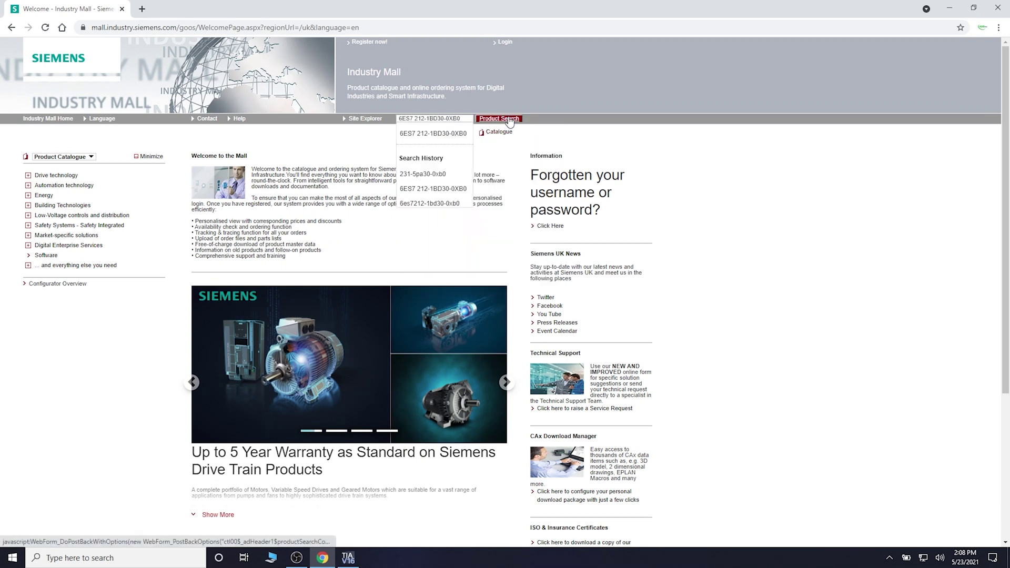
pyautogui.click(508, 120)
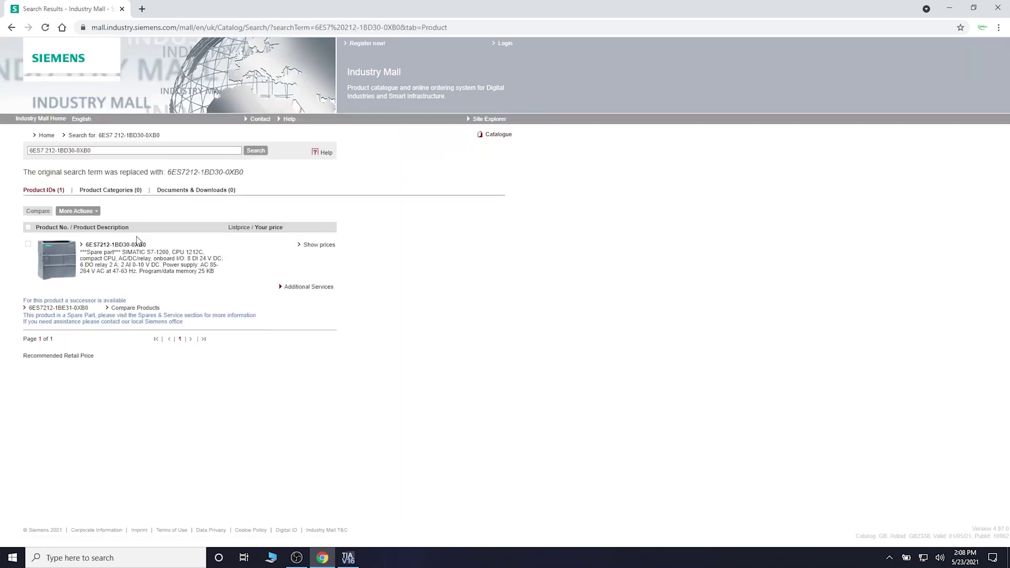
pyautogui.click(129, 246)
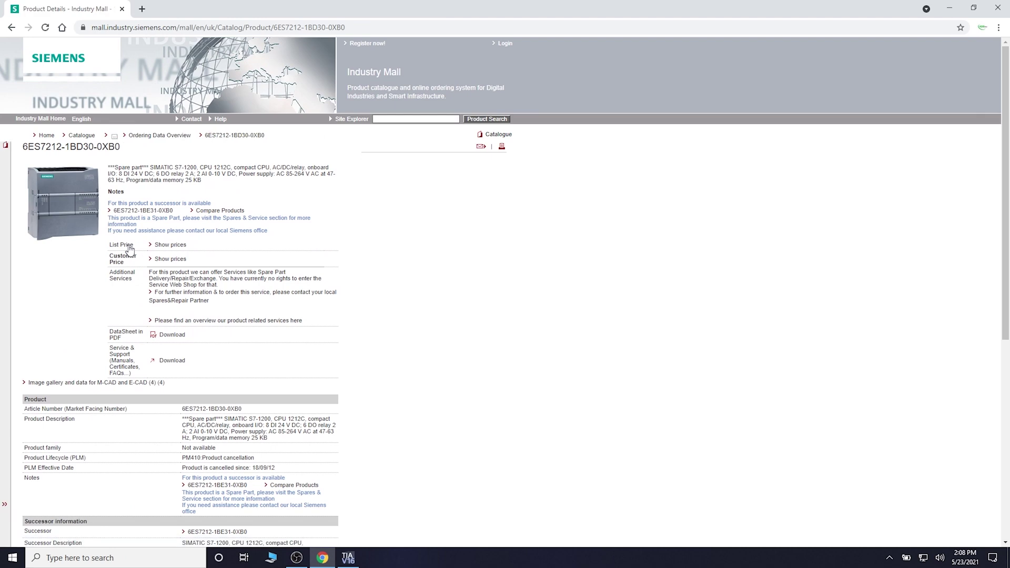
pyautogui.click(172, 361)
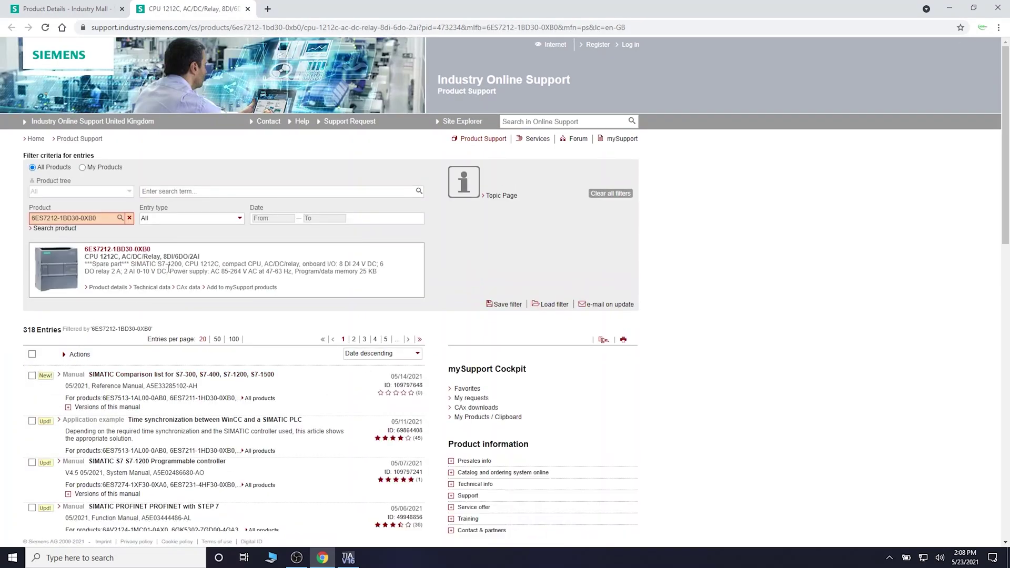
# Filter entries to Download, open 'Operating system updates for CPU 1212C', and scroll to the V2.2.0 firmware table.
pyautogui.click(239, 218)
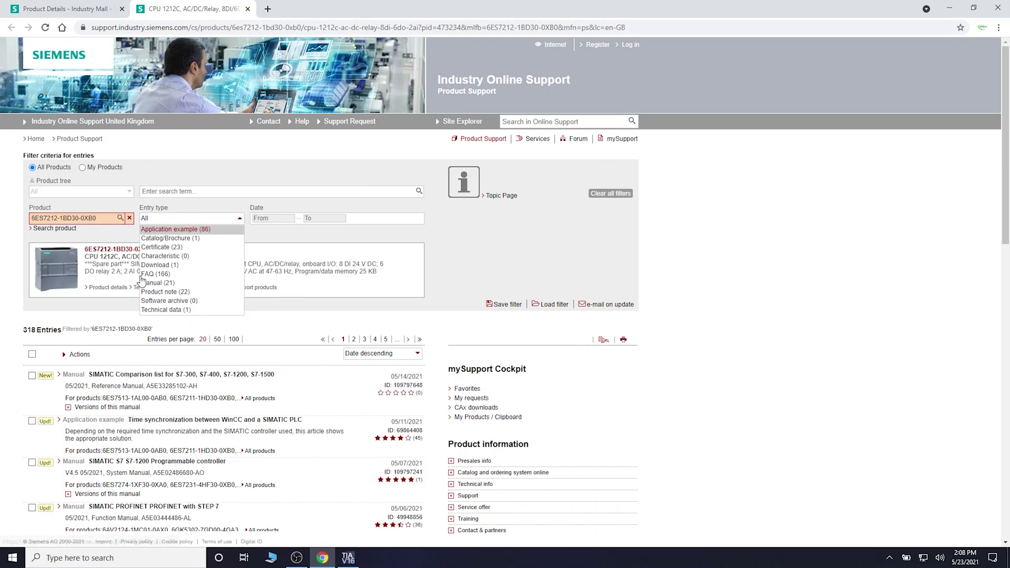
pyautogui.click(160, 265)
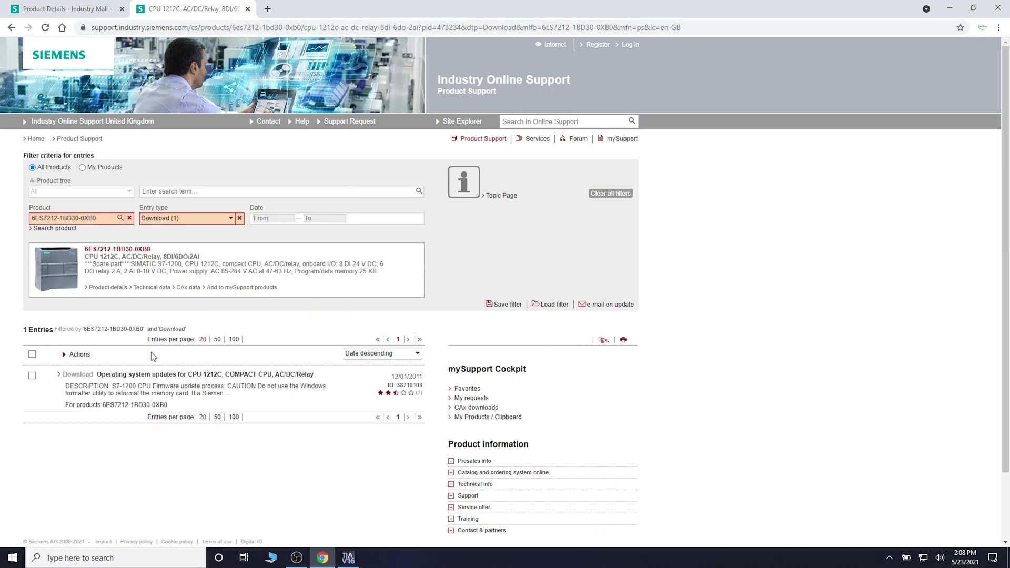
pyautogui.click(152, 374)
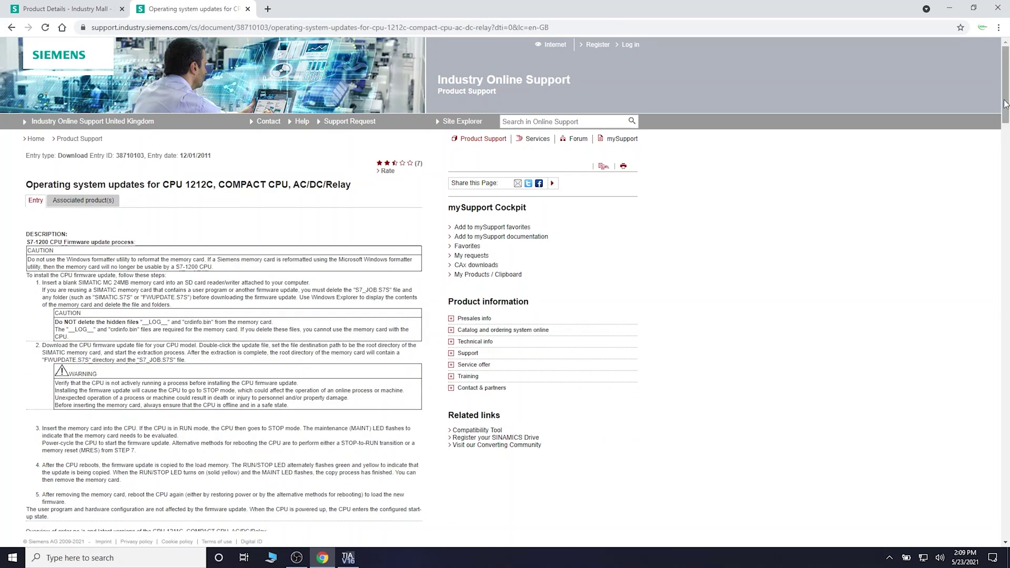
pyautogui.moveTo(1006, 107); pyautogui.dragTo(985, 149)
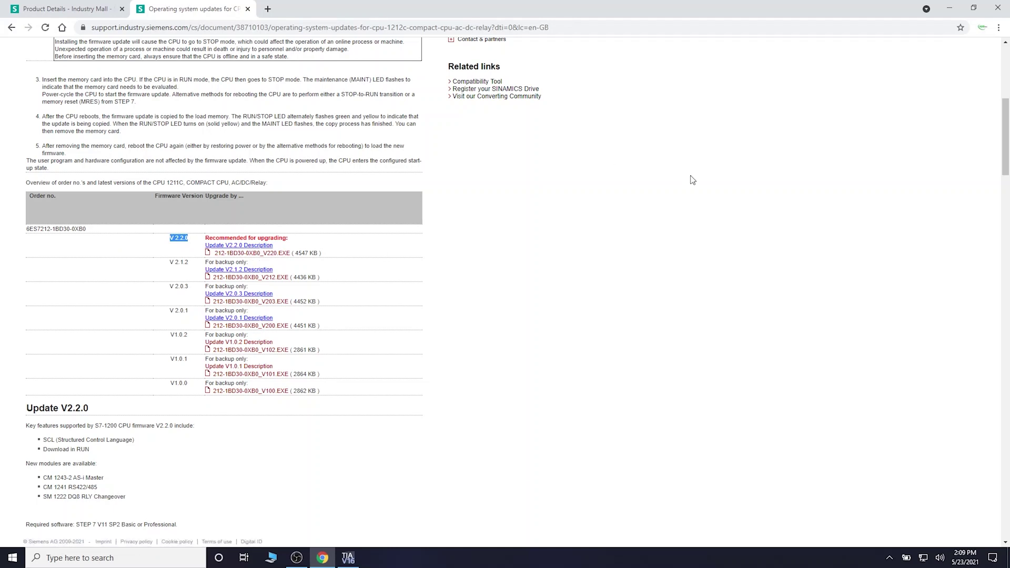
# Minimize the browser, select the downloaded v220 firmware file, and return to TIA Portal.
pyautogui.click(951, 10)
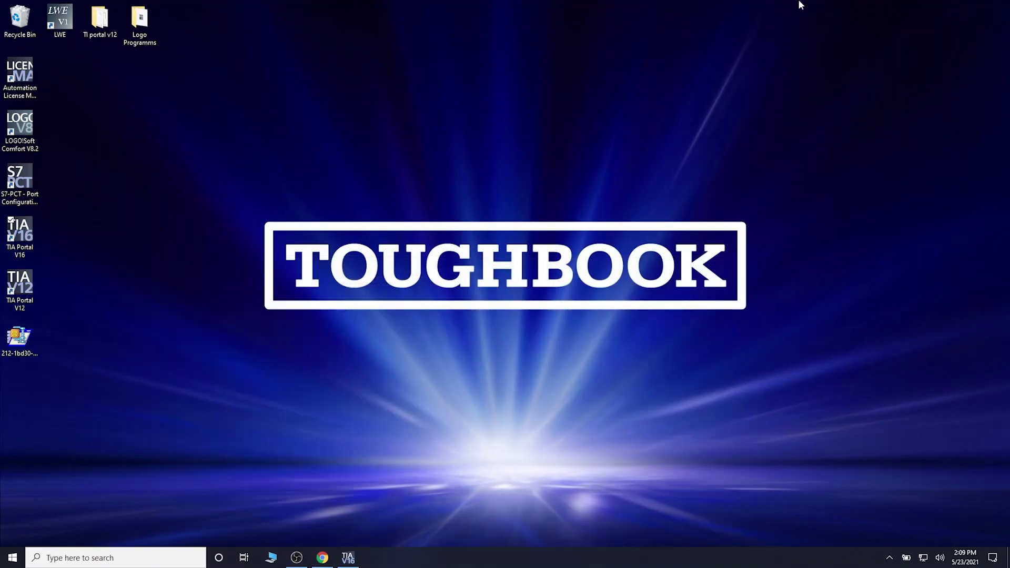
pyautogui.click(20, 336)
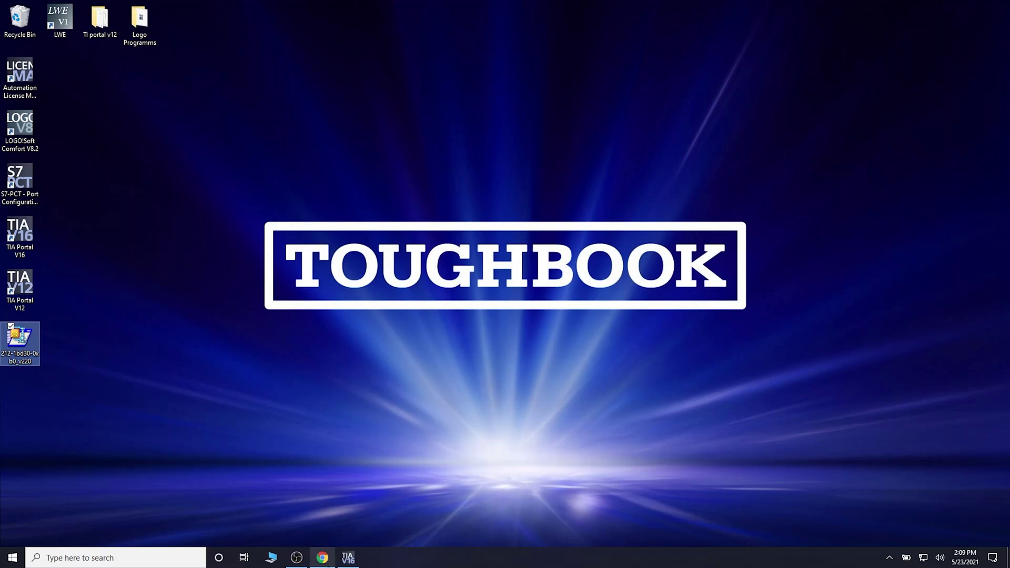
pyautogui.click(348, 558)
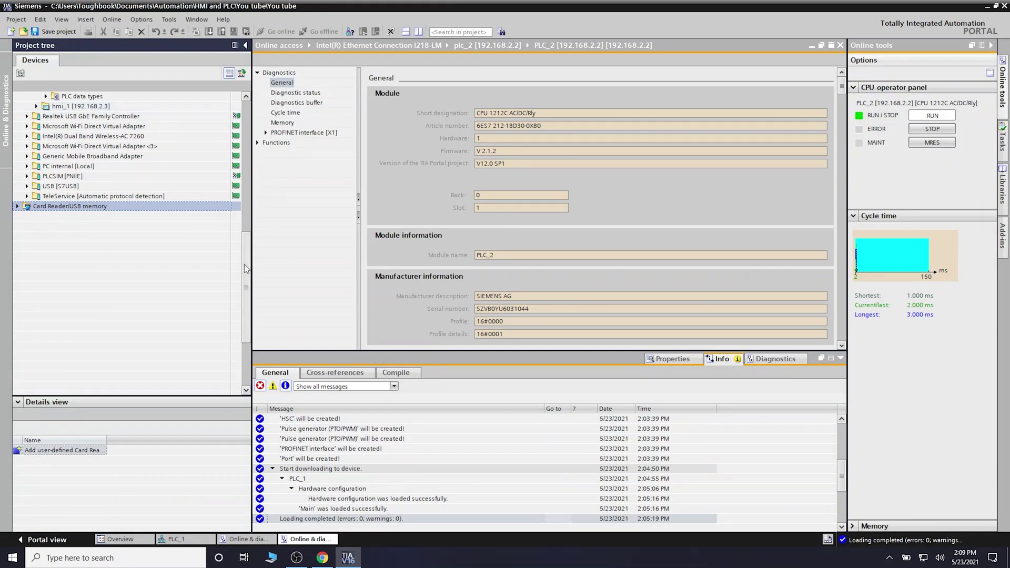
# Open plc_2's online diagnostics and highlight its firmware version V 2.1.2.
pyautogui.scroll(6, 244, 213)
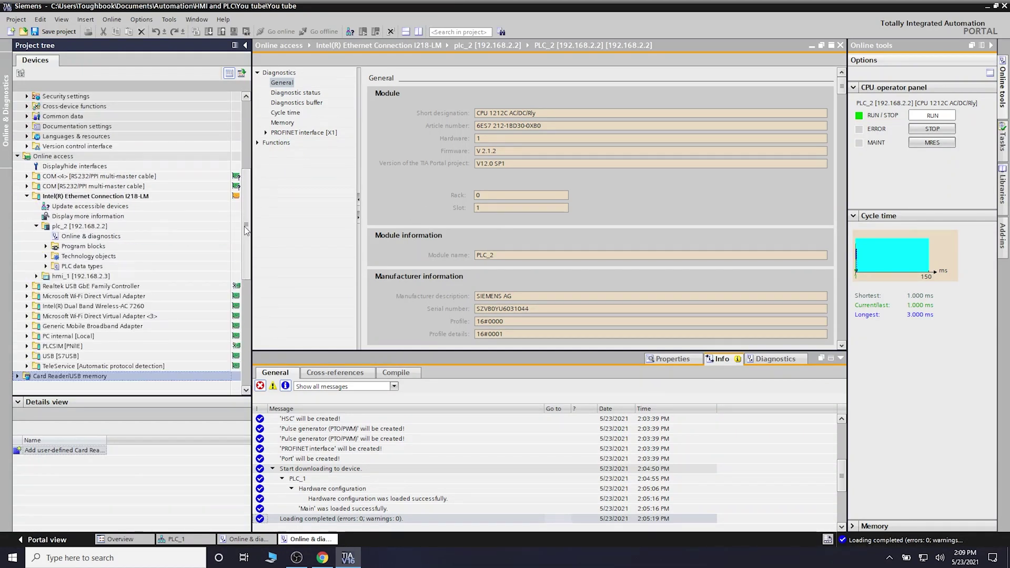
pyautogui.click(82, 237)
pyautogui.moveTo(502, 152); pyautogui.dragTo(460, 153)
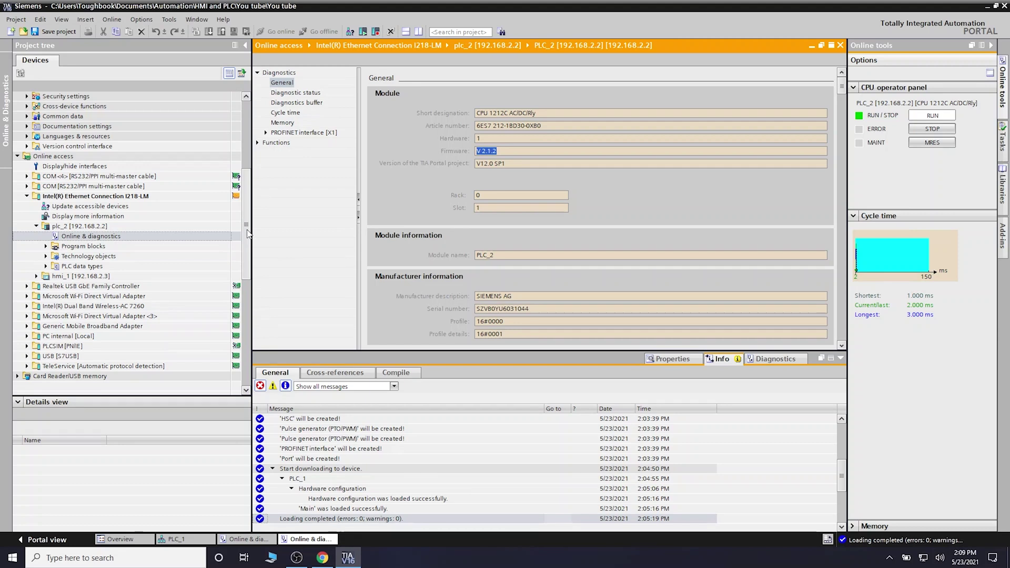
pyautogui.moveTo(247, 234); pyautogui.dragTo(250, 254)
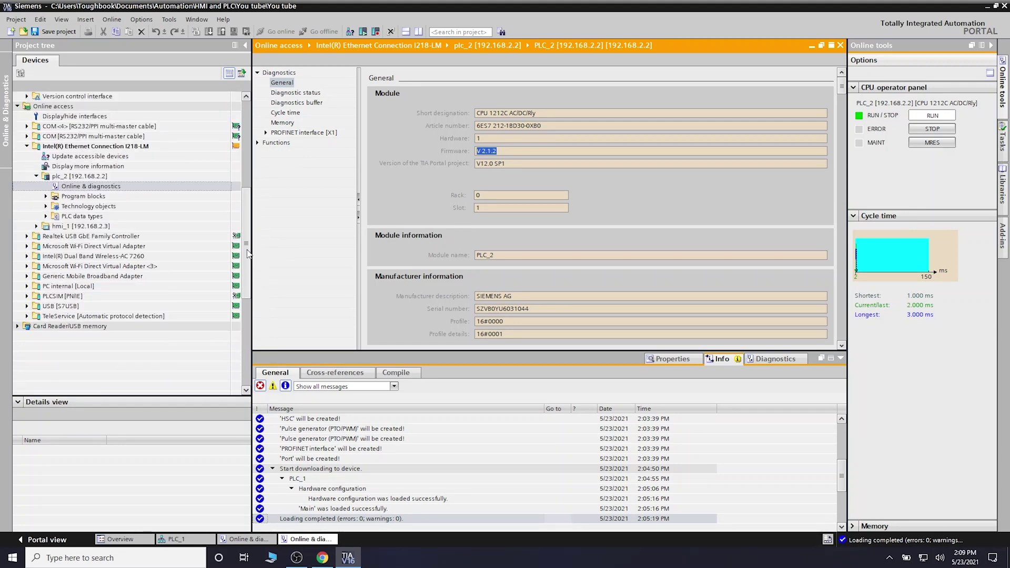
# Open the Properties of the (E:) SIMATIC MC card under Removable devices, then open File Explorer.
pyautogui.click(17, 326)
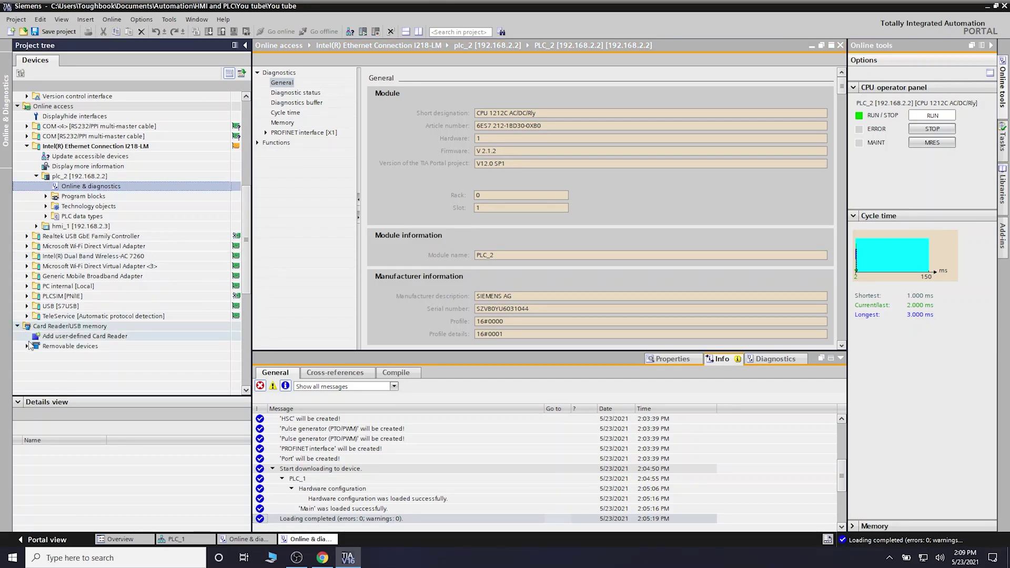
pyautogui.click(26, 346)
pyautogui.click(95, 358)
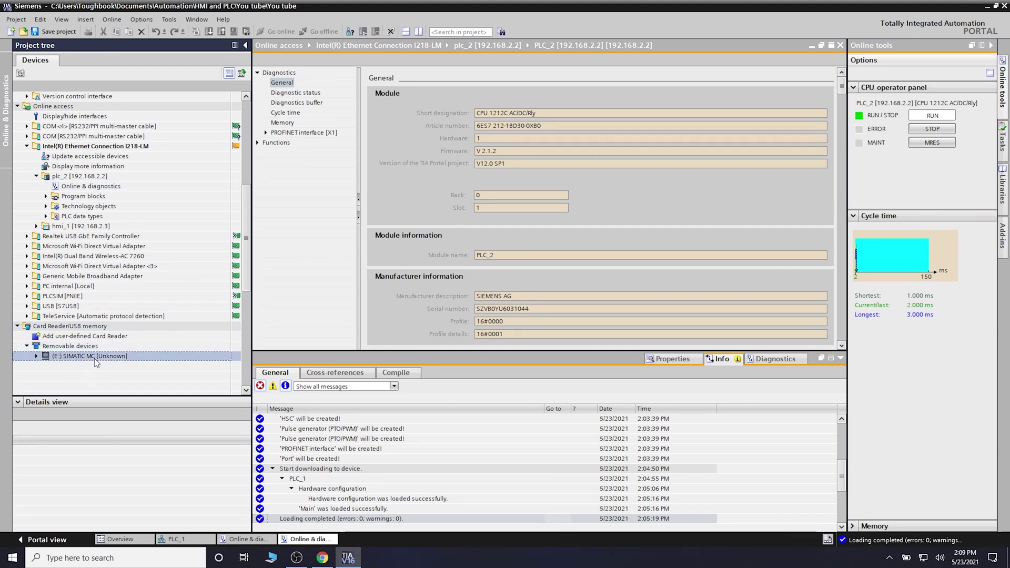
pyautogui.rightClick(95, 362)
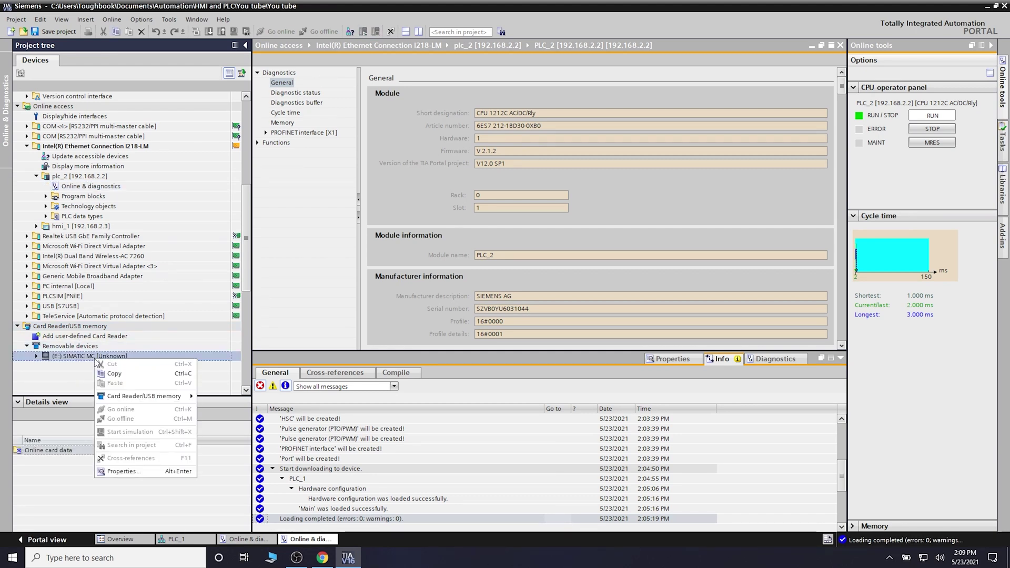
pyautogui.click(120, 473)
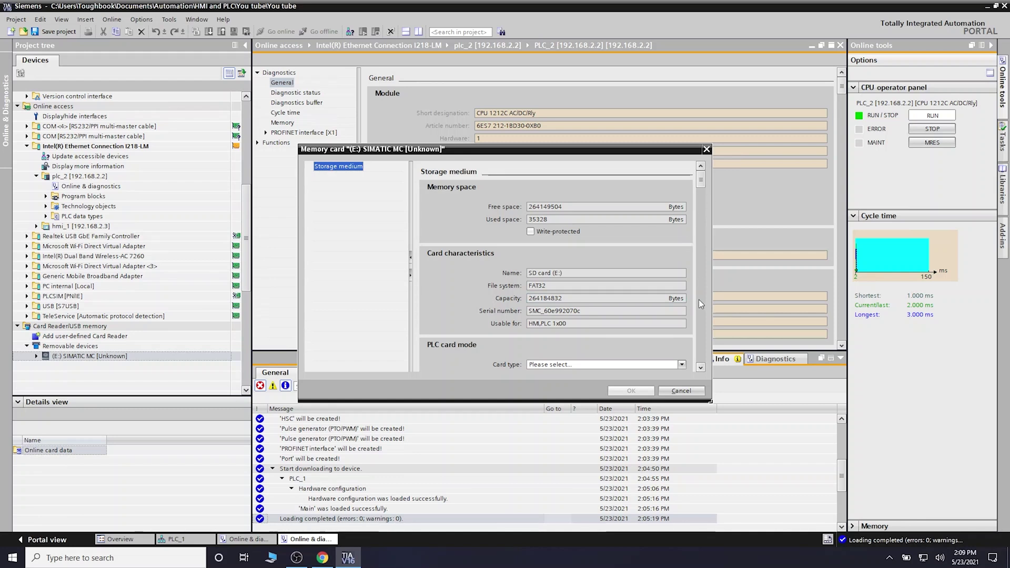
pyautogui.click(700, 367)
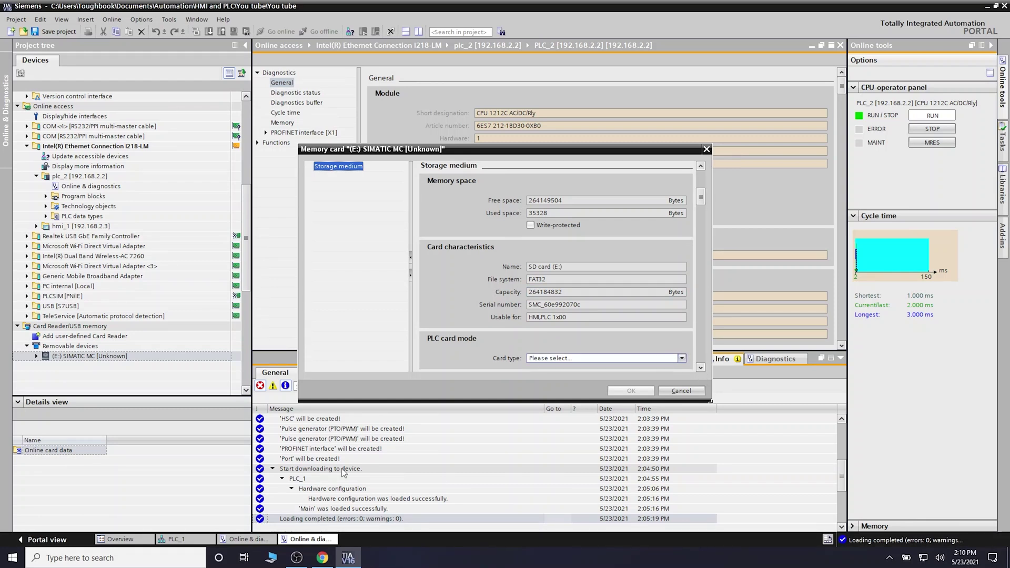
pyautogui.press('super+e')
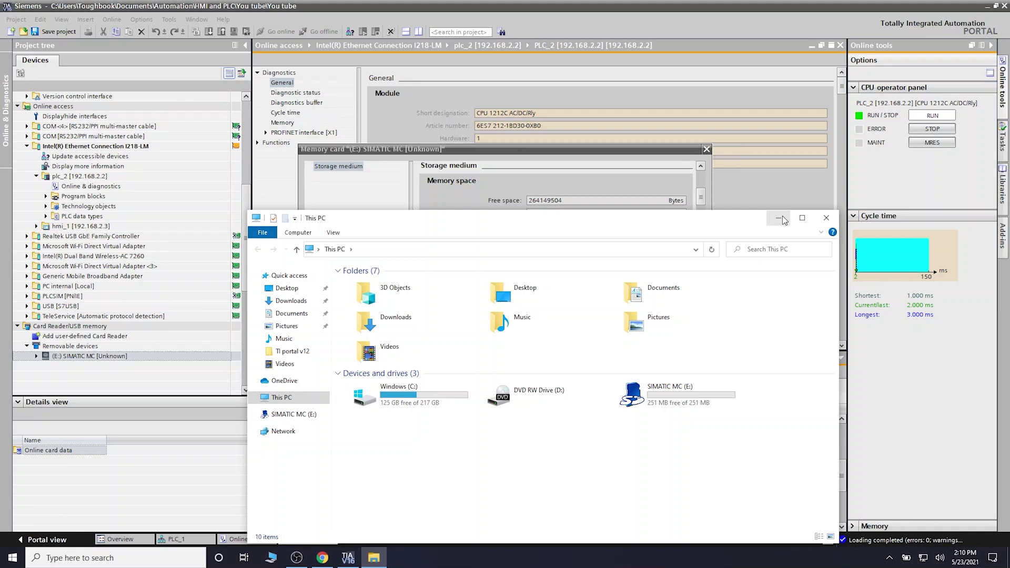
# Open SIMATIC MC (E:) in File Explorer, verify it is empty, go back, and close Explorer.
pyautogui.click(688, 399)
pyautogui.doubleClick(687, 396)
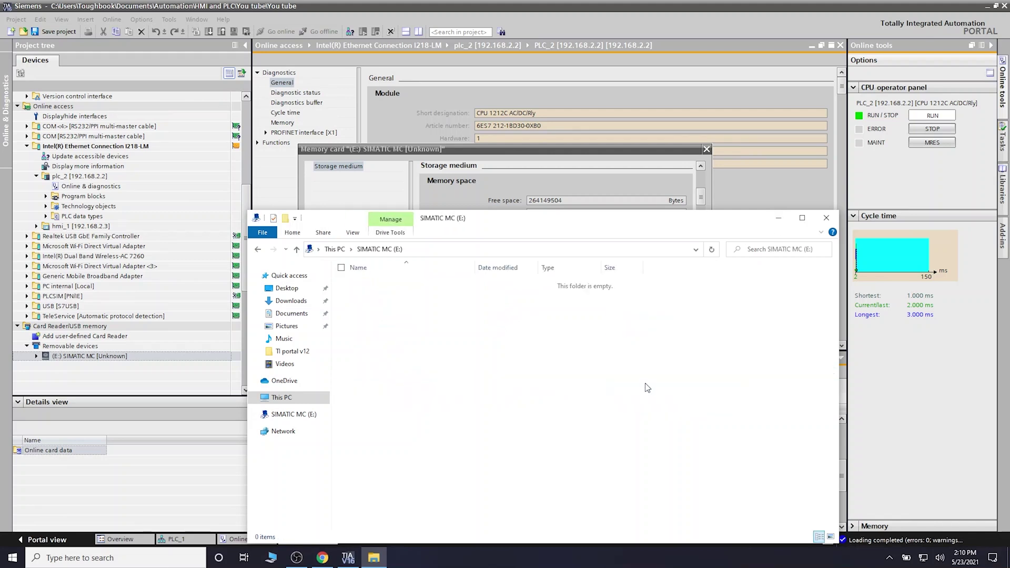
pyautogui.click(258, 249)
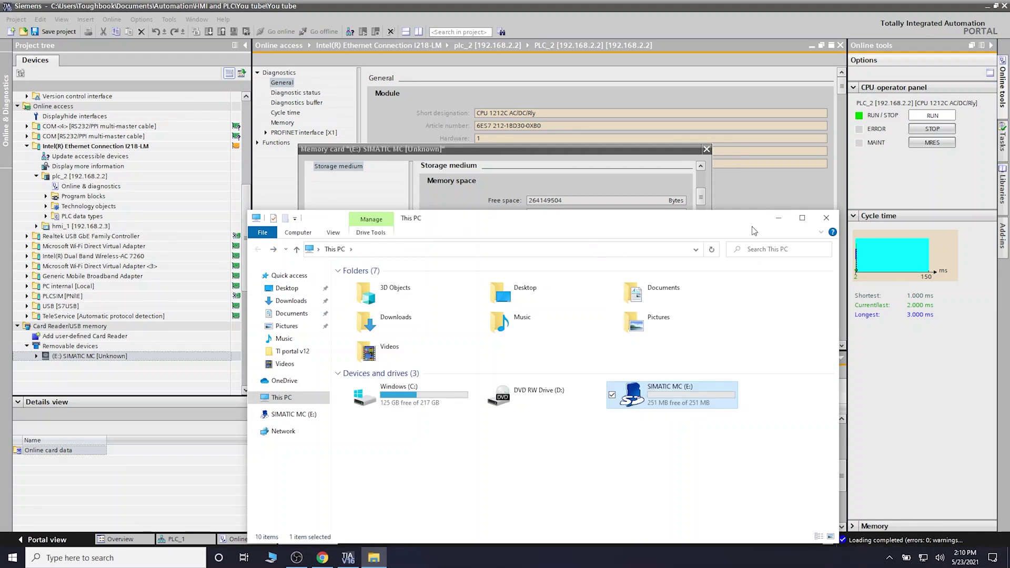
pyautogui.click(825, 218)
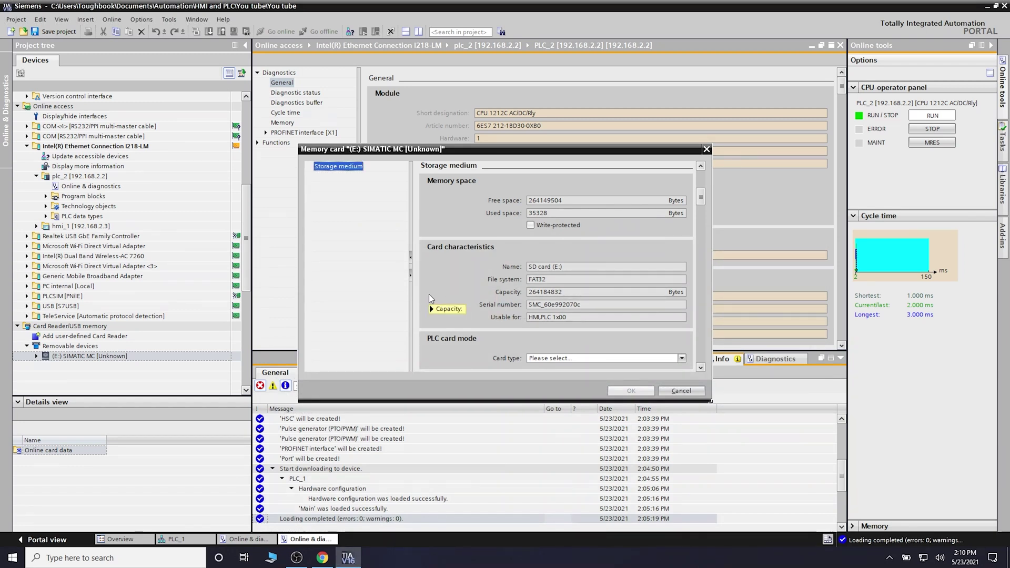
# Change the E: memory card's type to 'Update firmware' and confirm with OK.
pyautogui.click(682, 358)
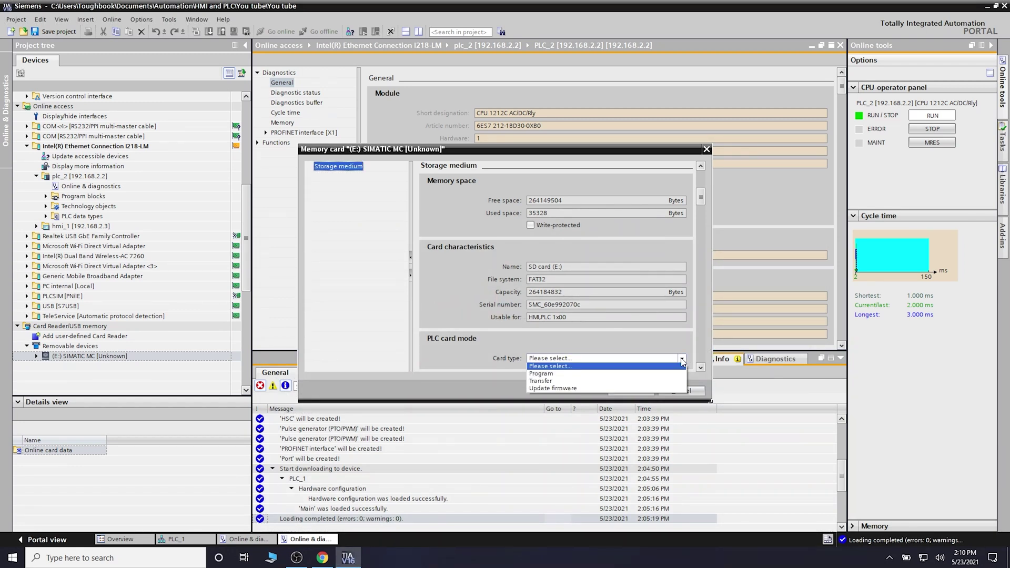
pyautogui.click(555, 388)
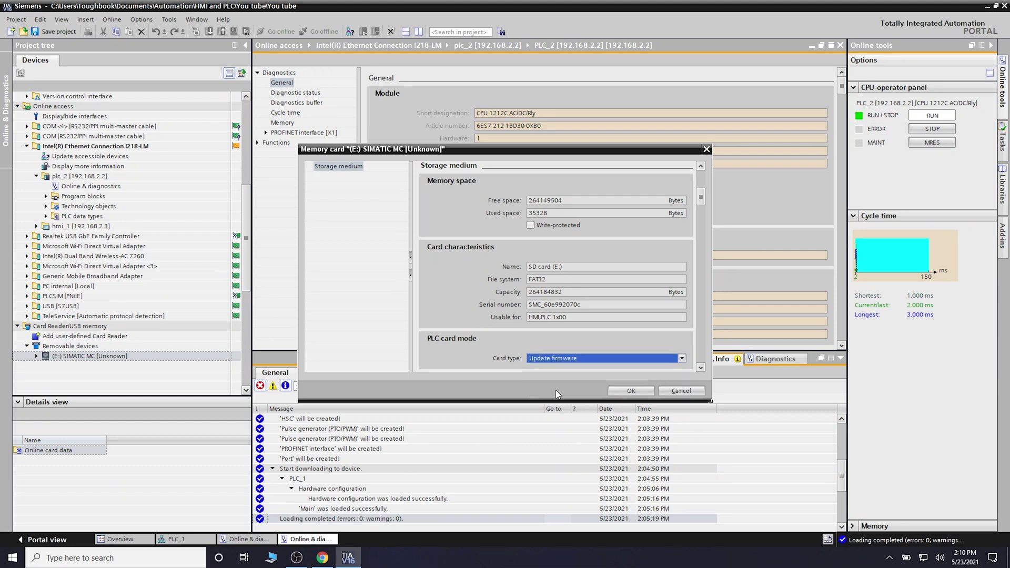
pyautogui.click(641, 395)
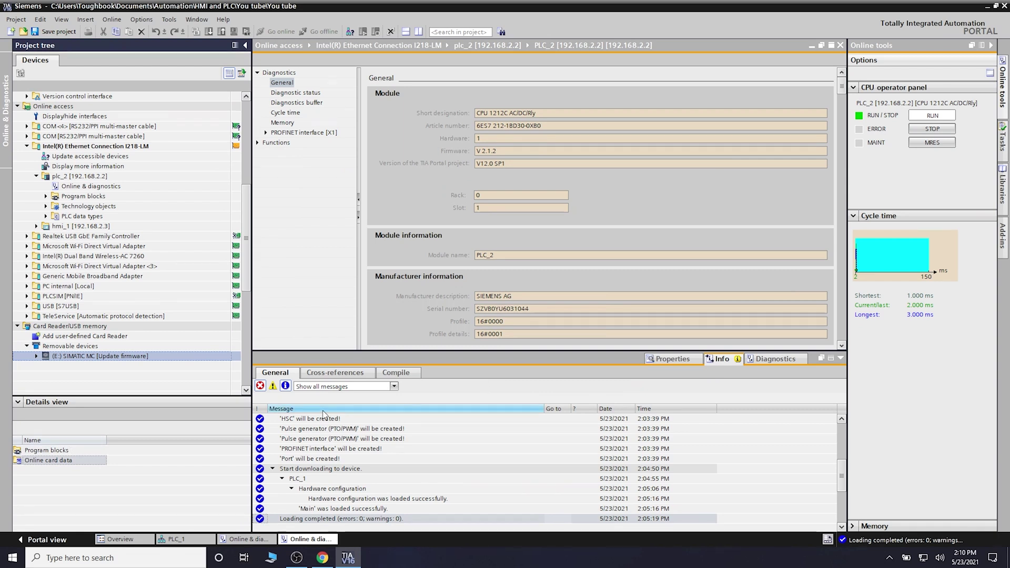
pyautogui.moveTo(247, 236); pyautogui.dragTo(247, 258)
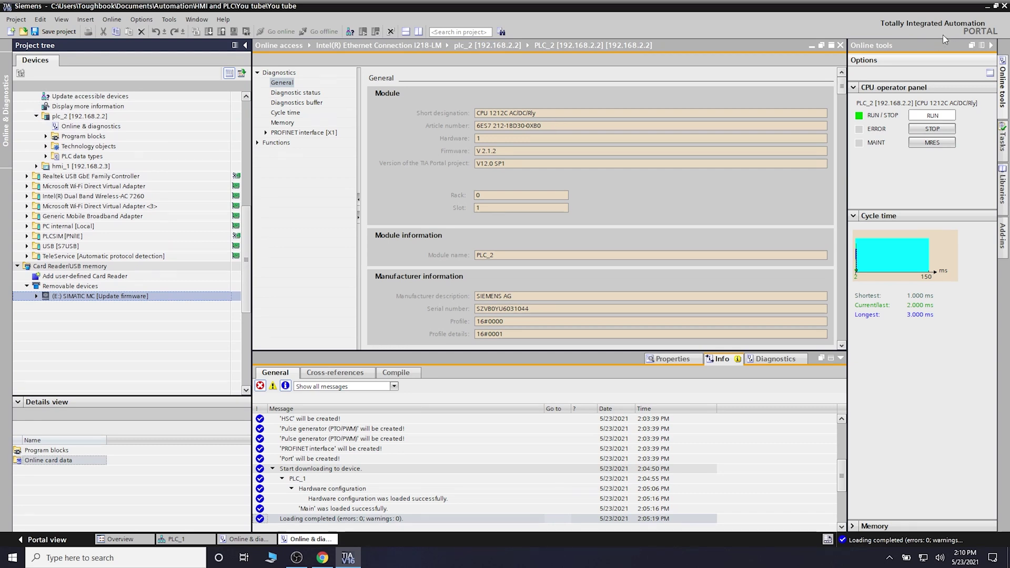
# Minimize TIA Portal and launch the 212-1bd30-0xb0_v220 firmware self-extractor from the desktop.
pyautogui.click(987, 7)
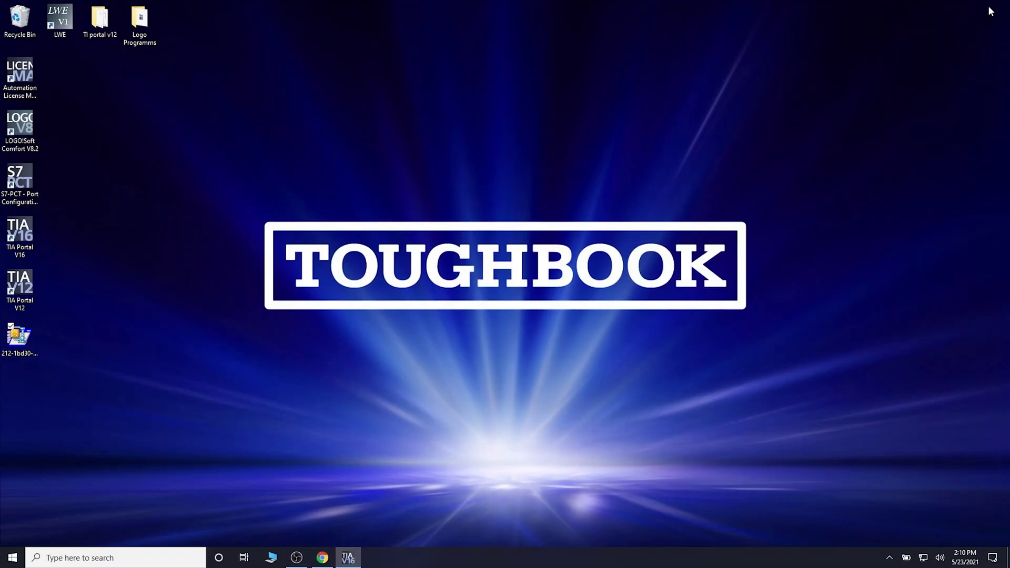
pyautogui.click(30, 342)
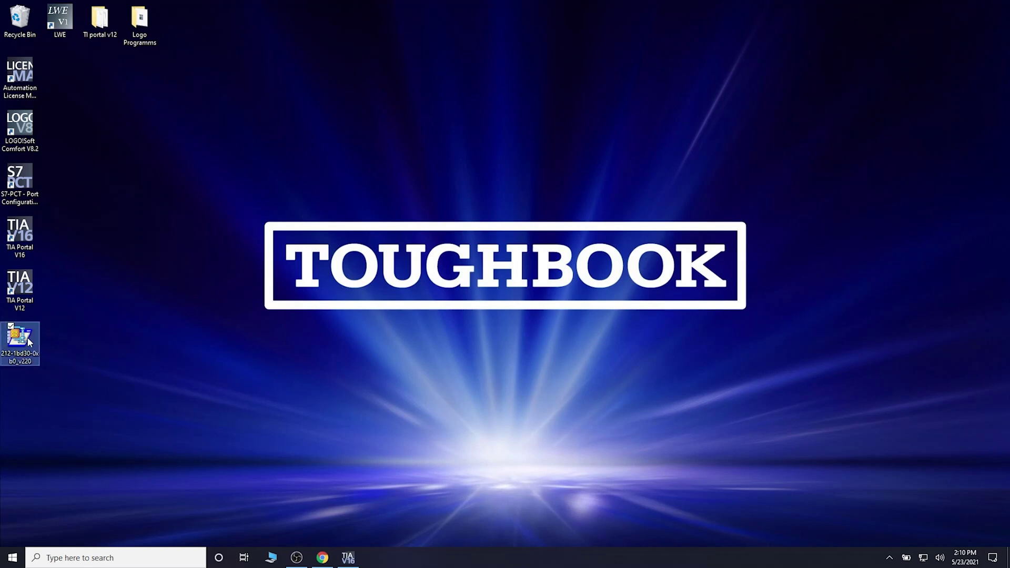
pyautogui.rightClick(28, 337)
pyautogui.doubleClick(19, 351)
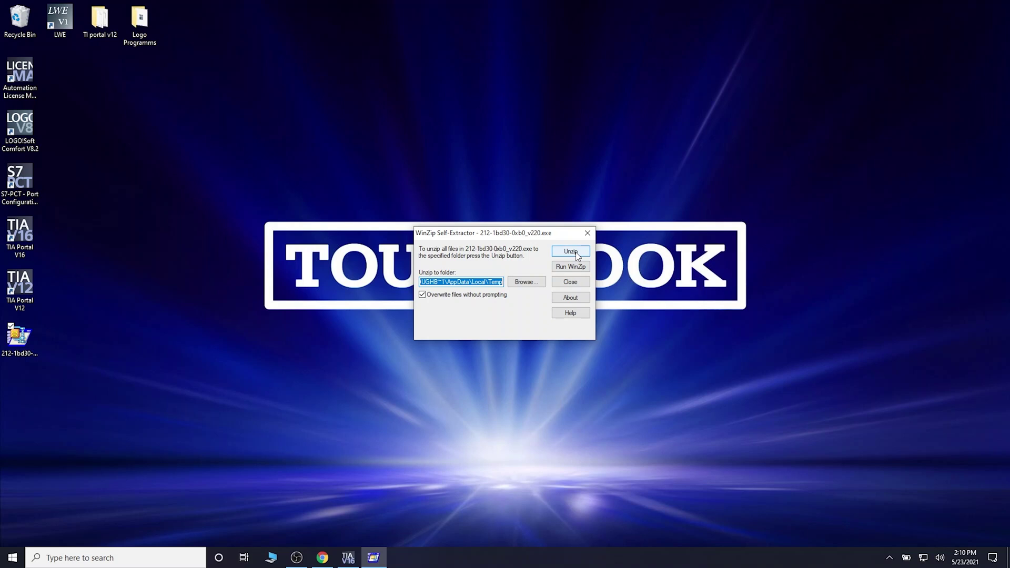
# Unzip the firmware files to SIMATIC MC (E:) and acknowledge the success message.
pyautogui.click(533, 285)
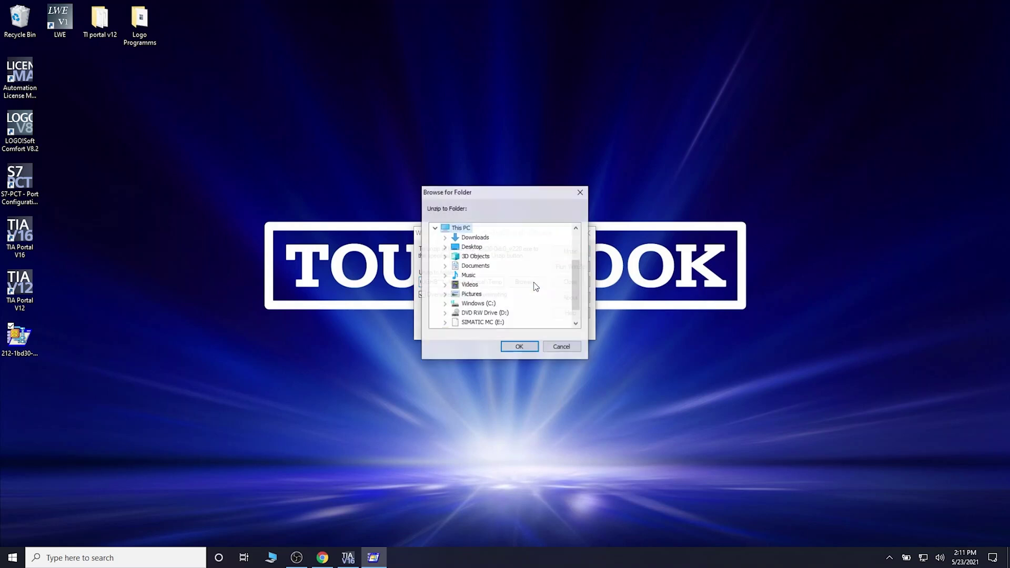
pyautogui.moveTo(575, 285); pyautogui.dragTo(576, 302)
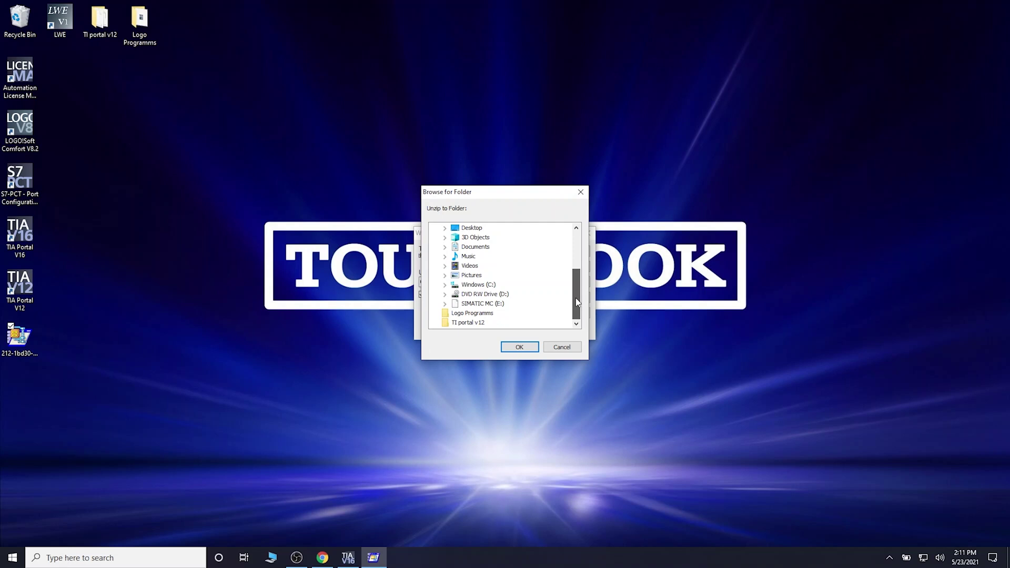
pyautogui.click(477, 303)
pyautogui.click(519, 346)
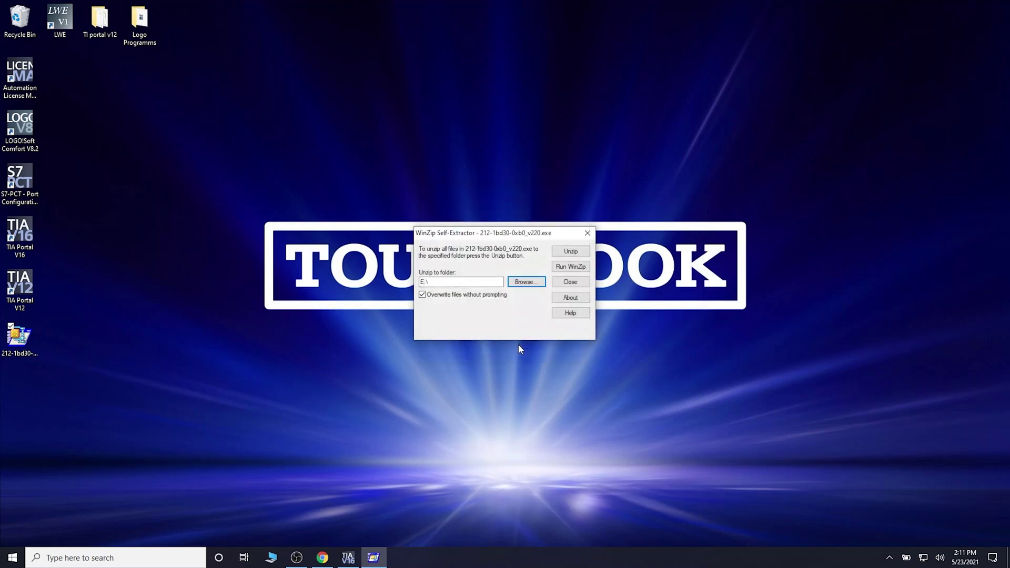
pyautogui.click(574, 253)
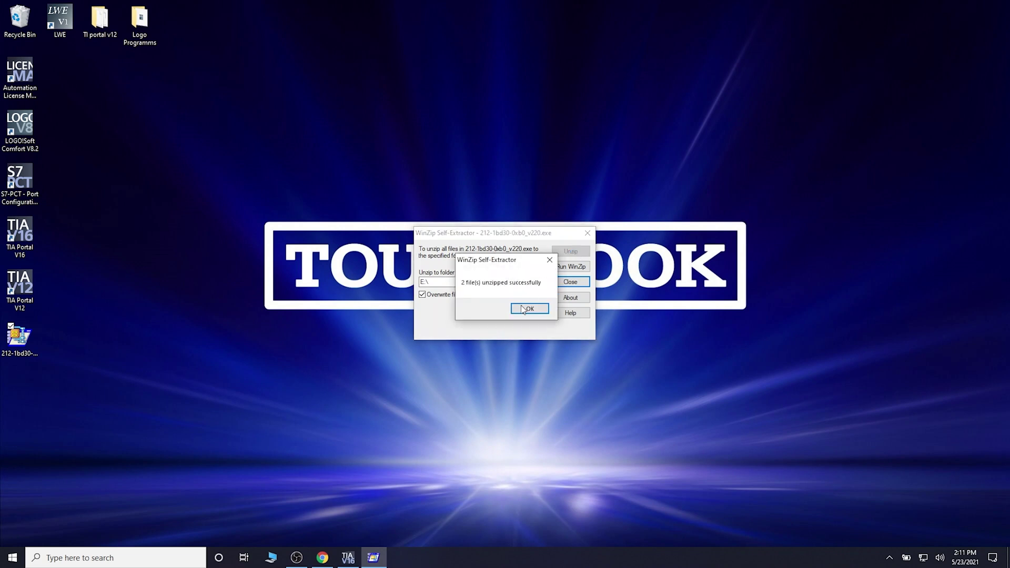
pyautogui.click(523, 310)
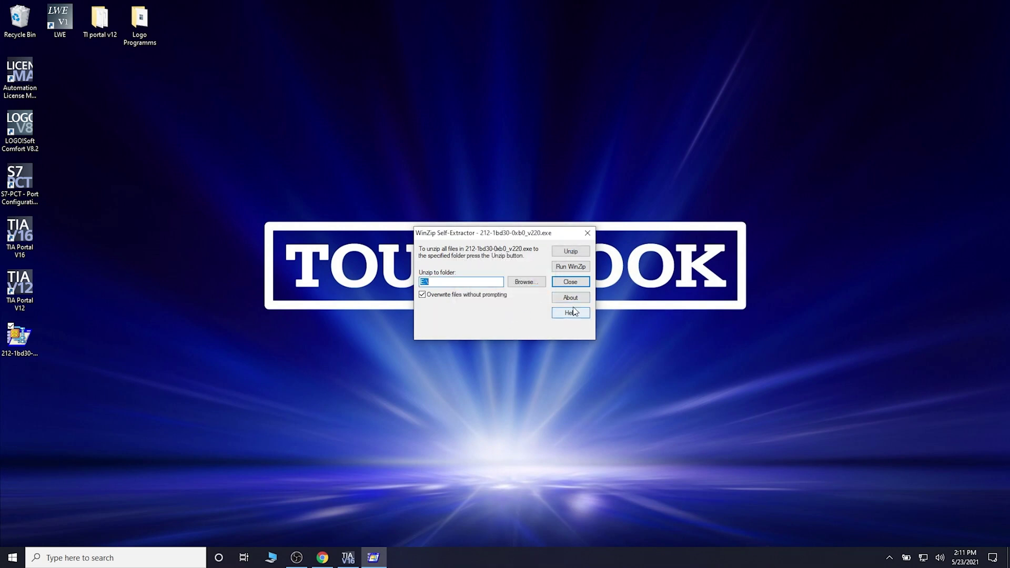
pyautogui.click(587, 233)
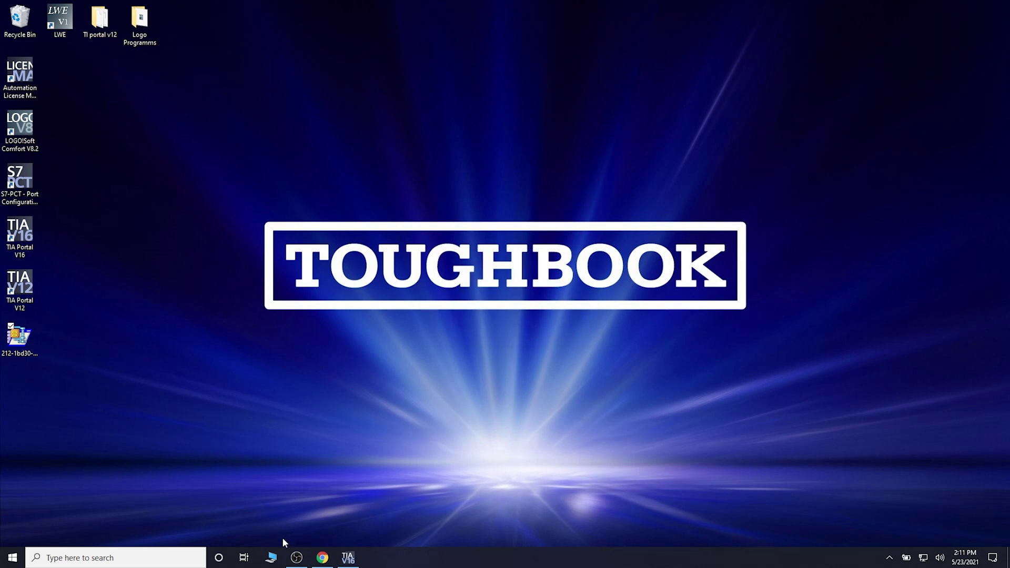
pyautogui.click(271, 557)
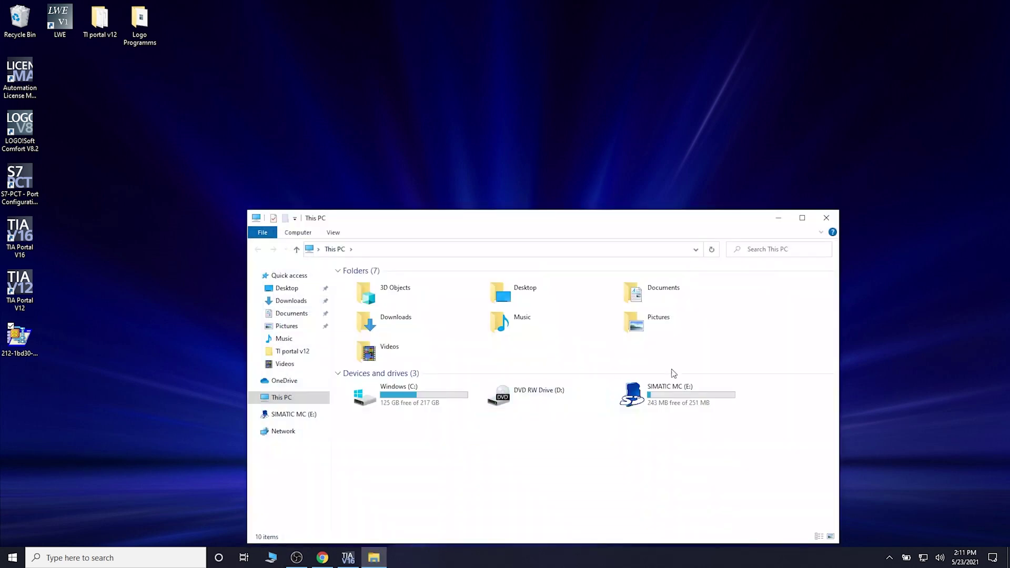
pyautogui.doubleClick(674, 396)
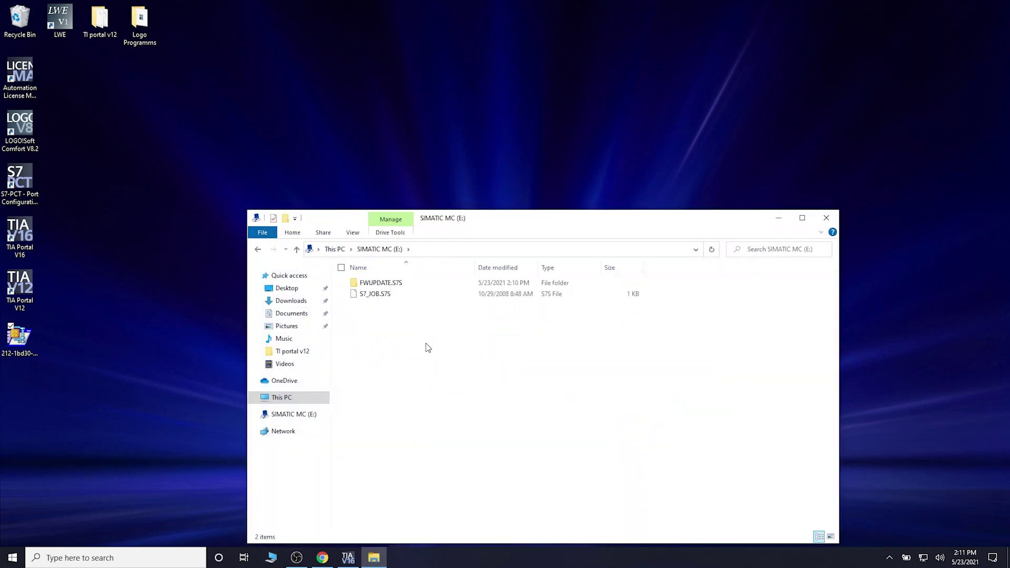
pyautogui.click(826, 217)
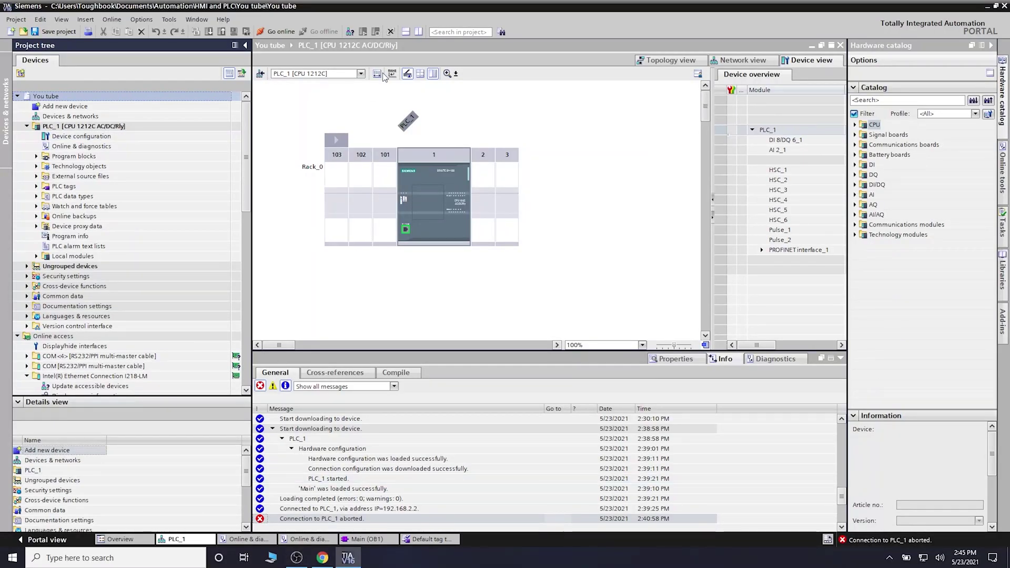
# Search accessible devices and show plc_1 at 192.168.2.2 in the online devices list.
pyautogui.click(350, 32)
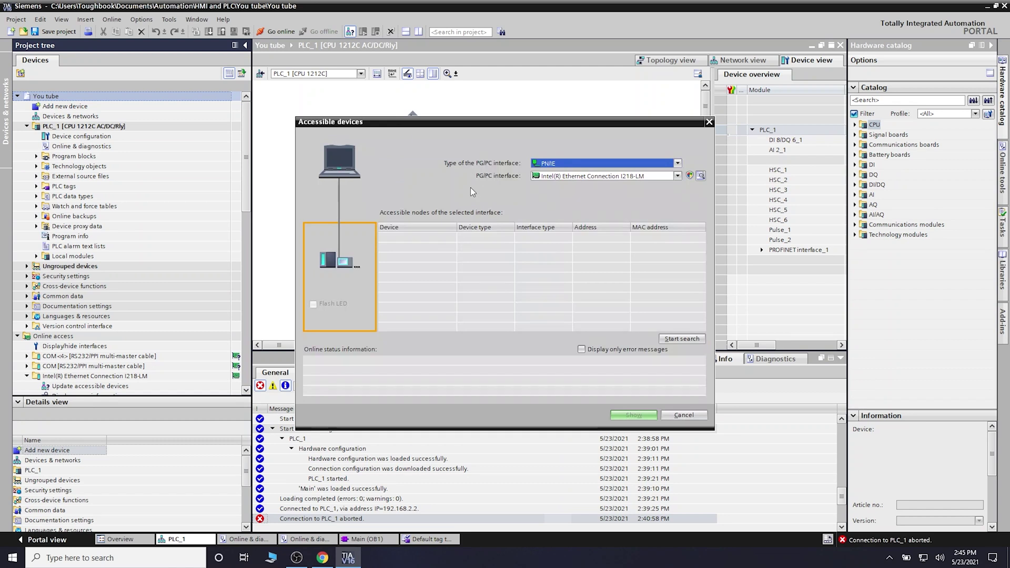
pyautogui.click(681, 339)
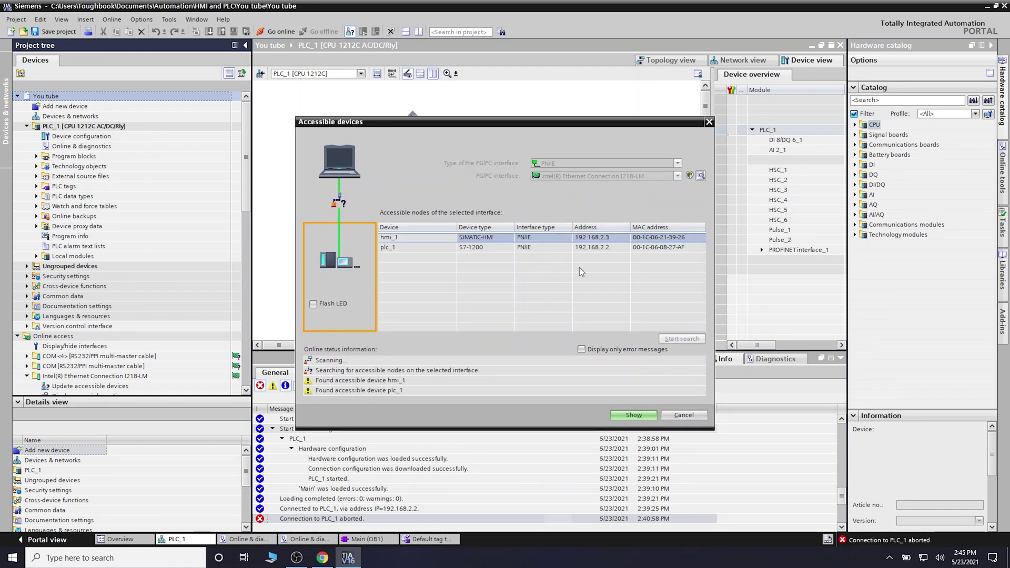
pyautogui.click(595, 247)
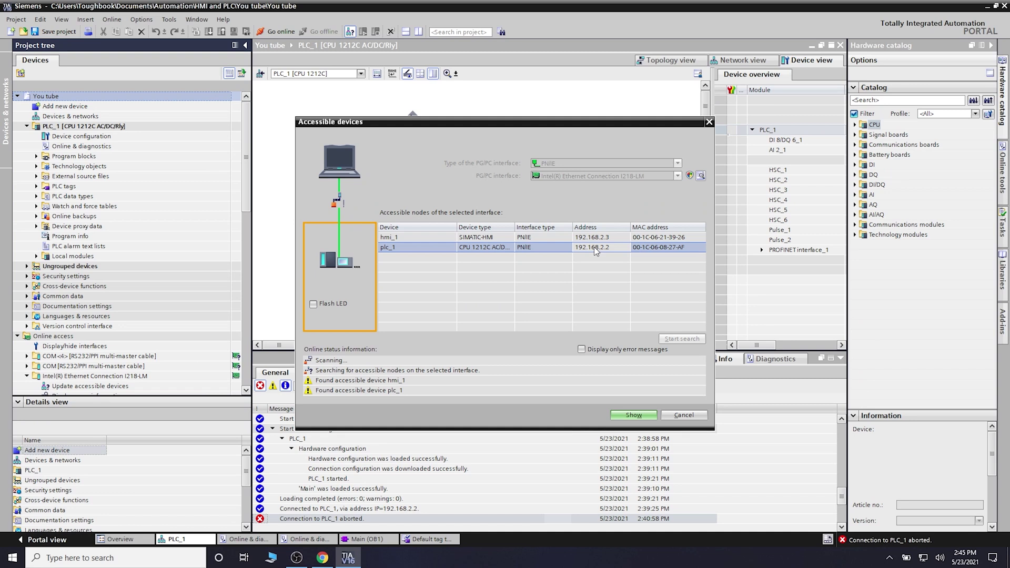
pyautogui.click(645, 417)
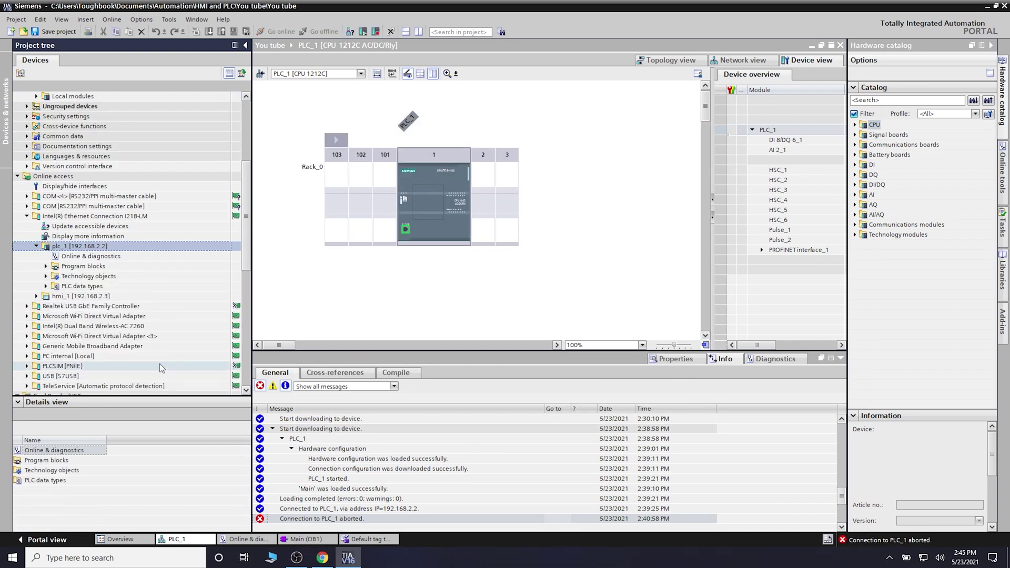
# Open plc_1's online diagnostics and highlight its firmware version V 2.2.0.
pyautogui.click(103, 258)
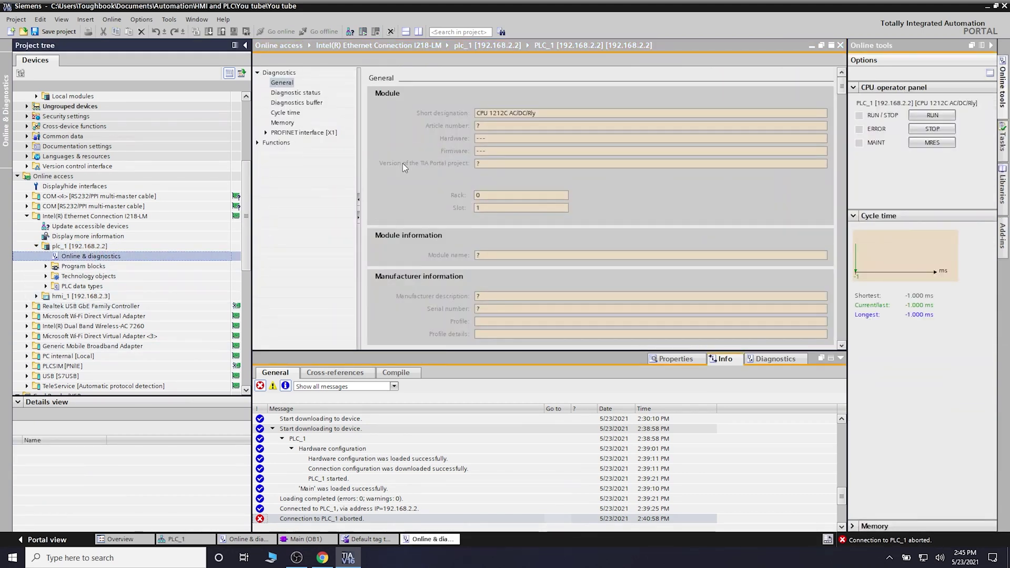
pyautogui.moveTo(498, 151); pyautogui.dragTo(460, 153)
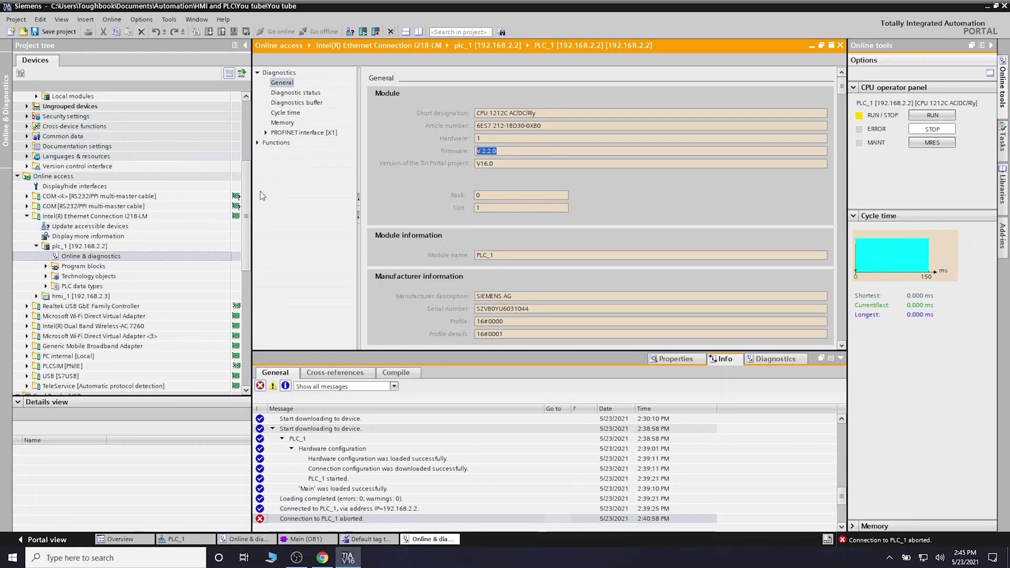
pyautogui.moveTo(248, 208); pyautogui.dragTo(248, 151)
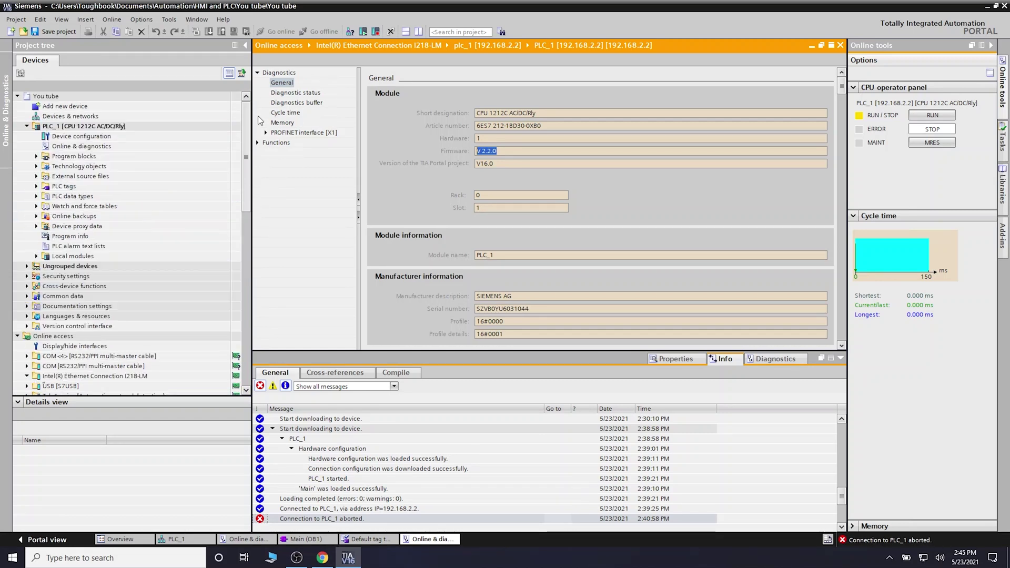
# Open PLC_1's device configuration, go online, and upload the program from the device.
pyautogui.click(72, 138)
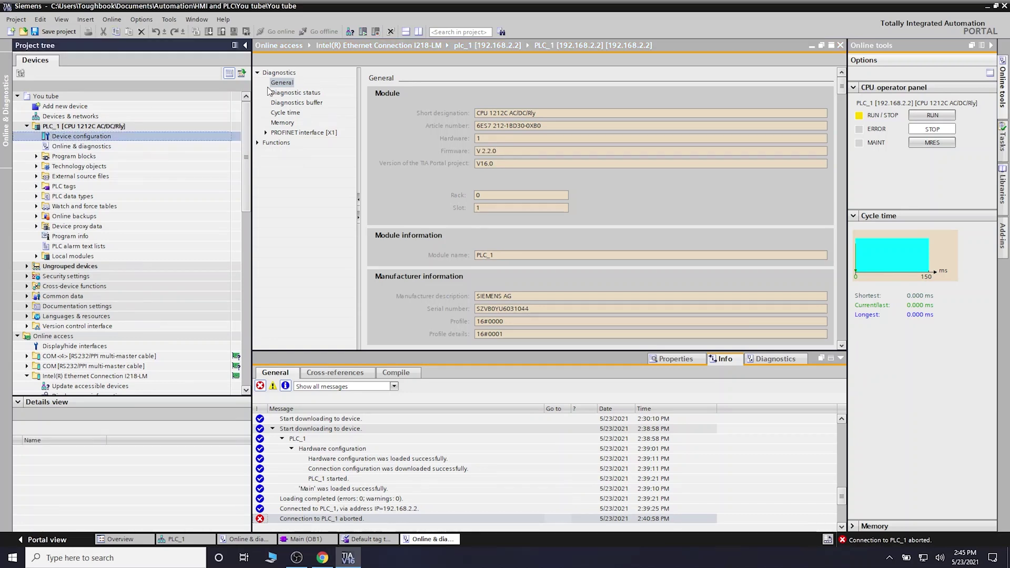
pyautogui.doubleClick(94, 140)
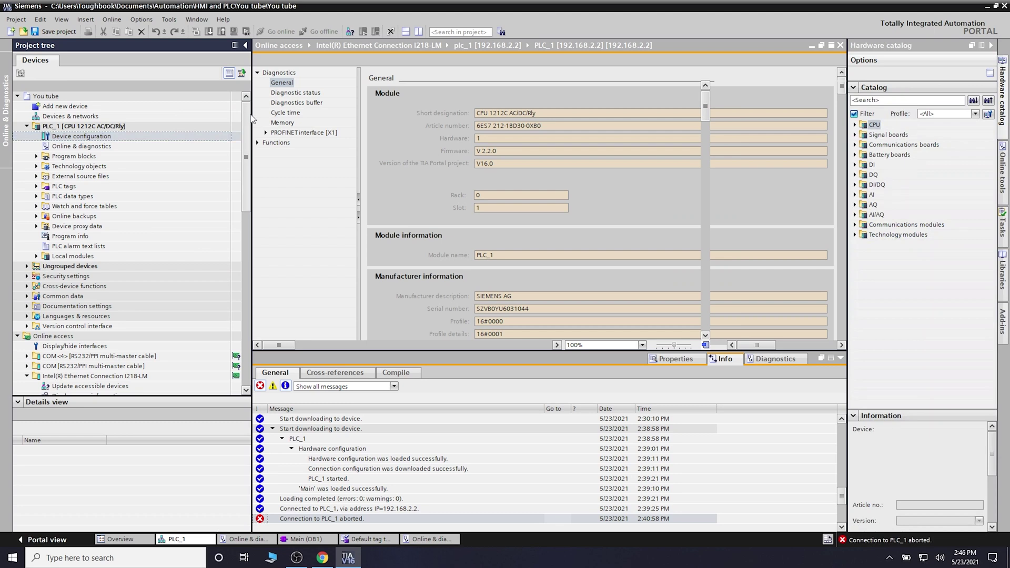
pyautogui.click(275, 33)
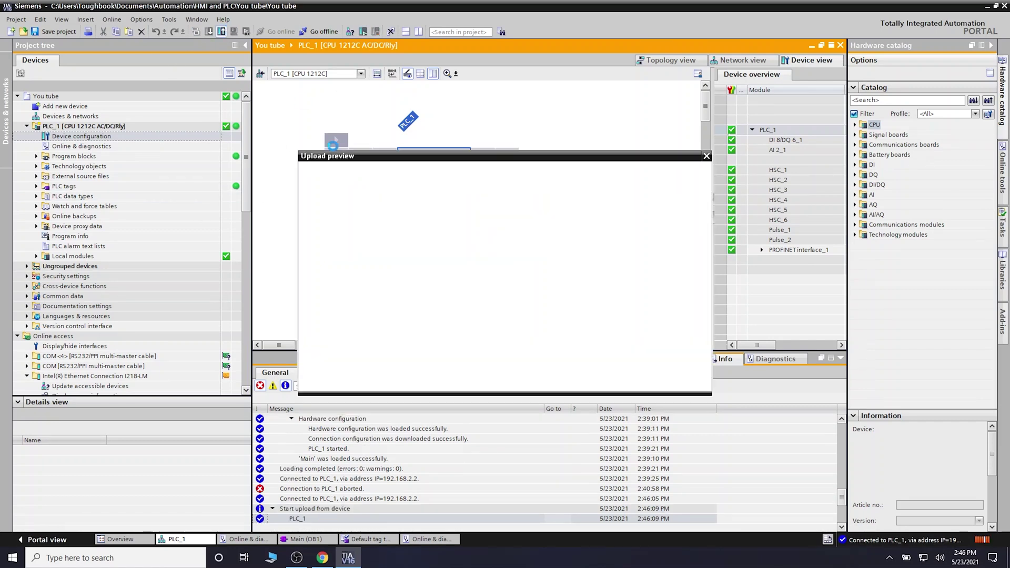
pyautogui.click(622, 222)
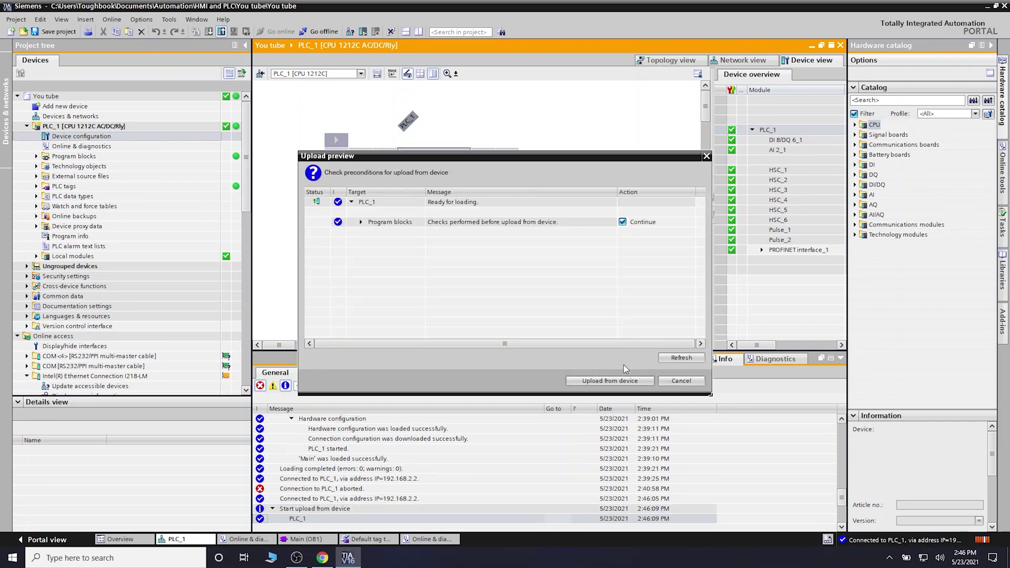
pyautogui.click(624, 381)
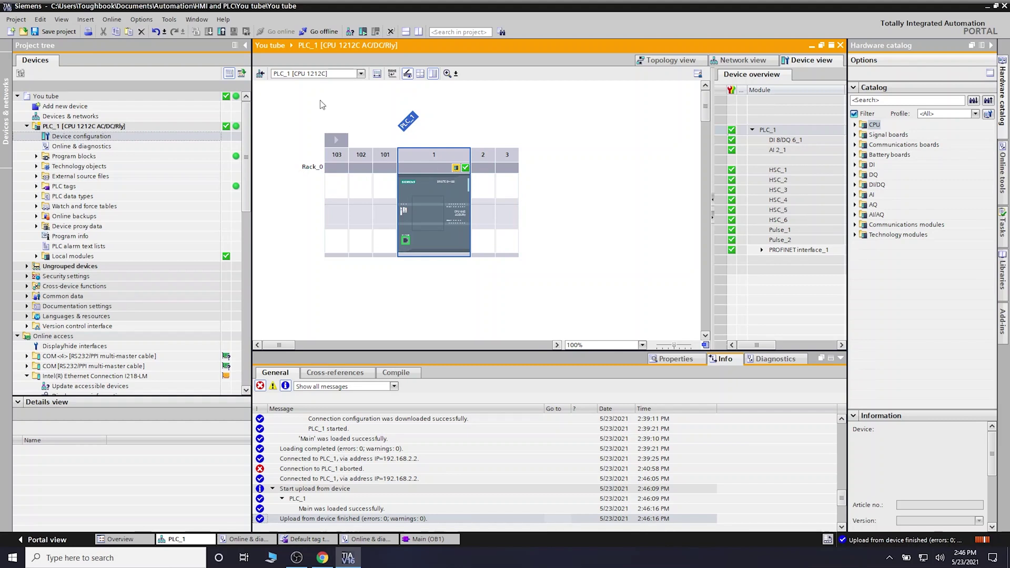
# Go offline from PLC_1 and check the log confirming the connection was terminated.
pyautogui.click(324, 32)
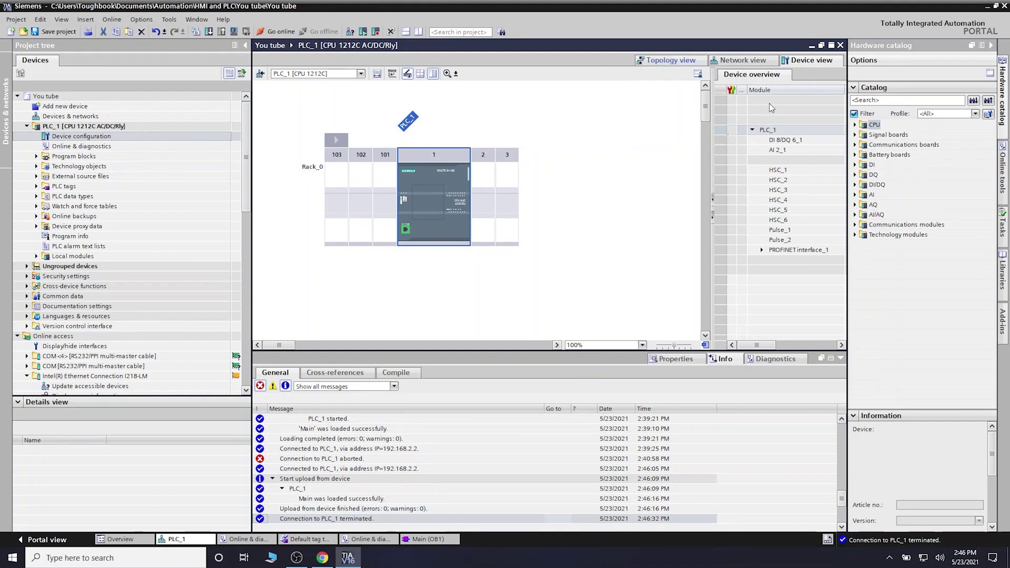
pyautogui.moveTo(842, 498); pyautogui.dragTo(842, 416)
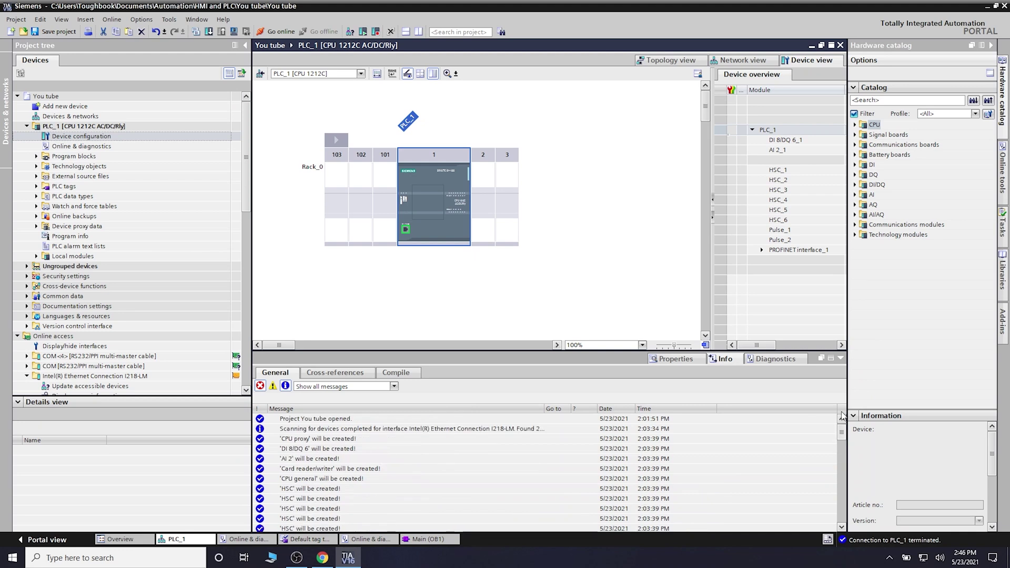